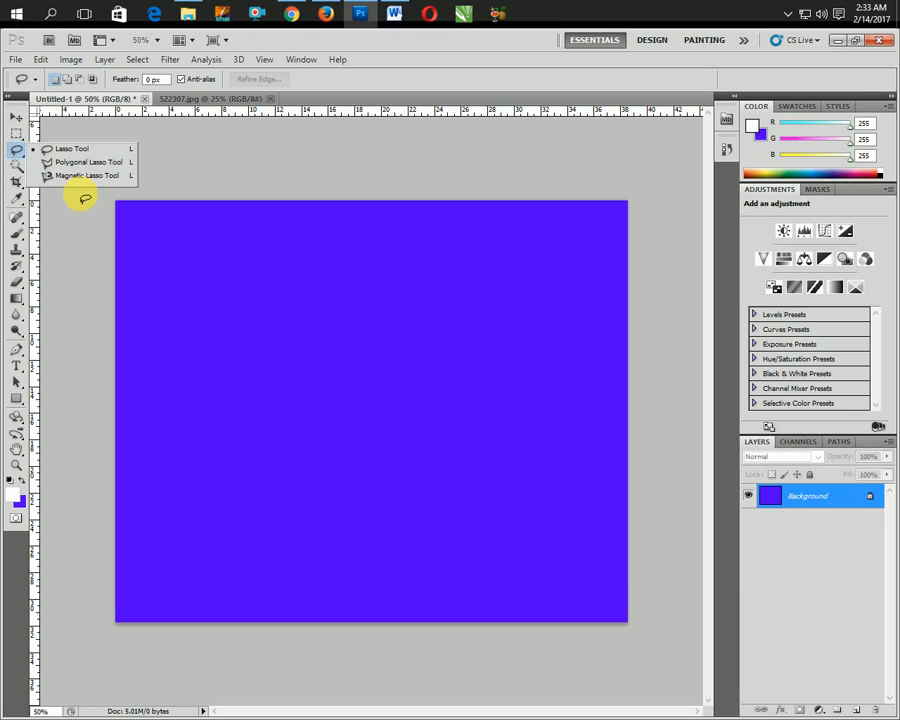
pyautogui.click(84, 198)
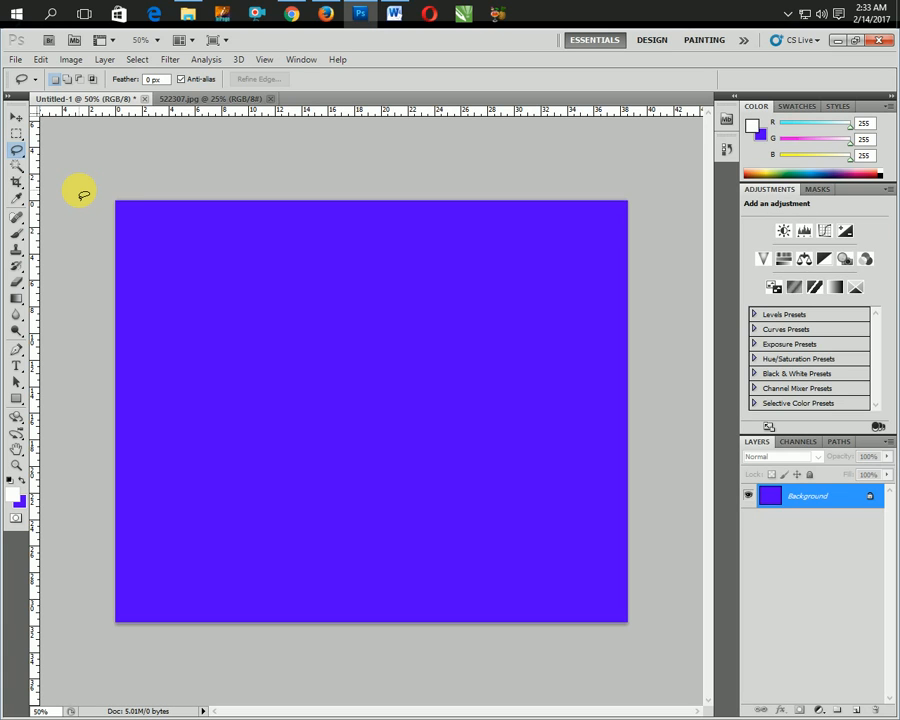
pyautogui.rightClick(19, 152)
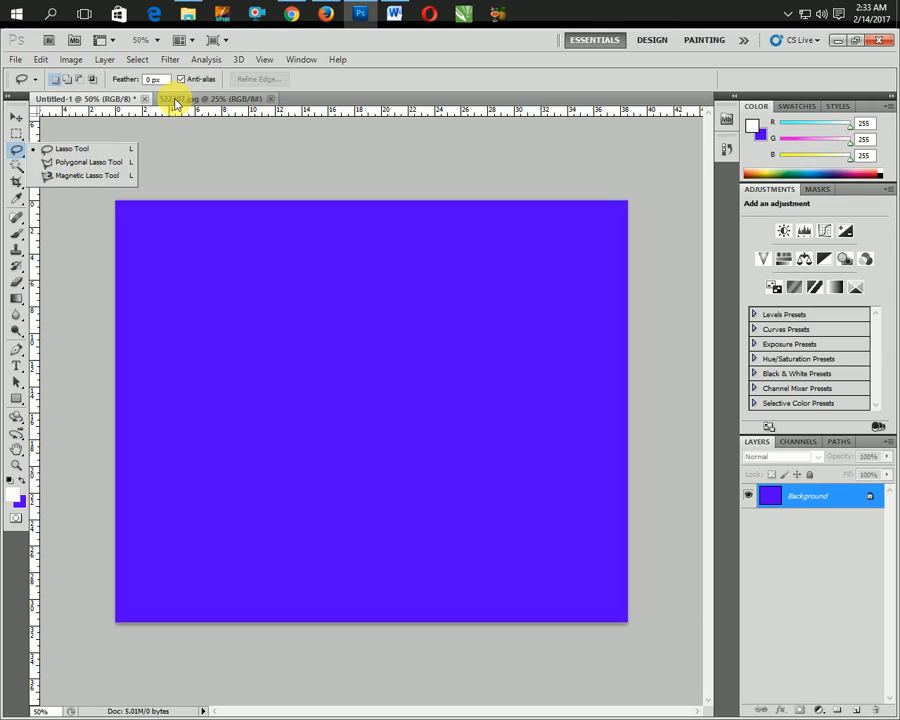
pyautogui.click(15, 117)
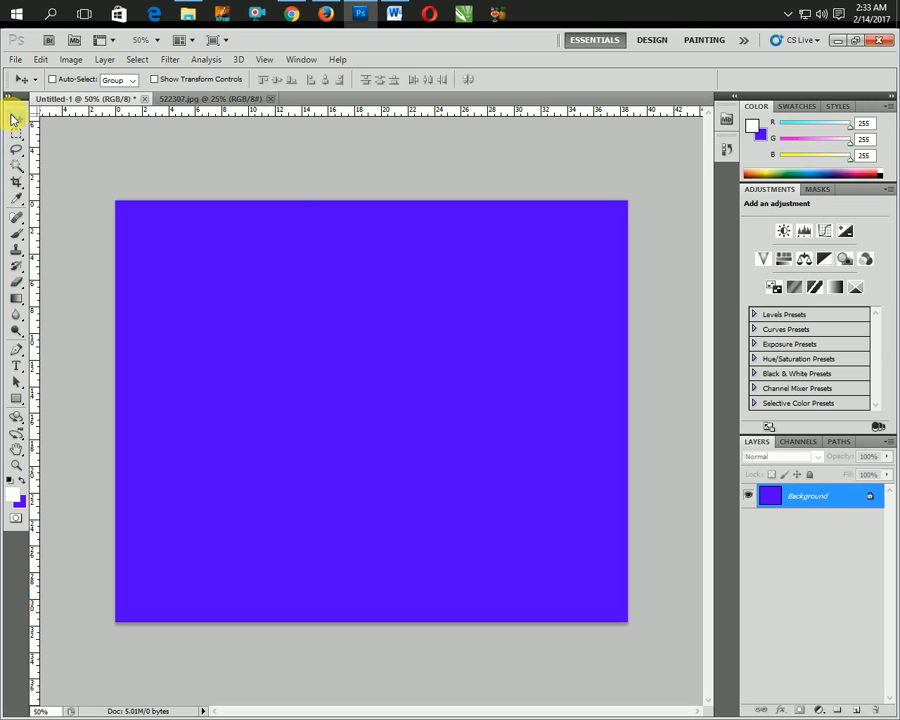
pyautogui.click(197, 97)
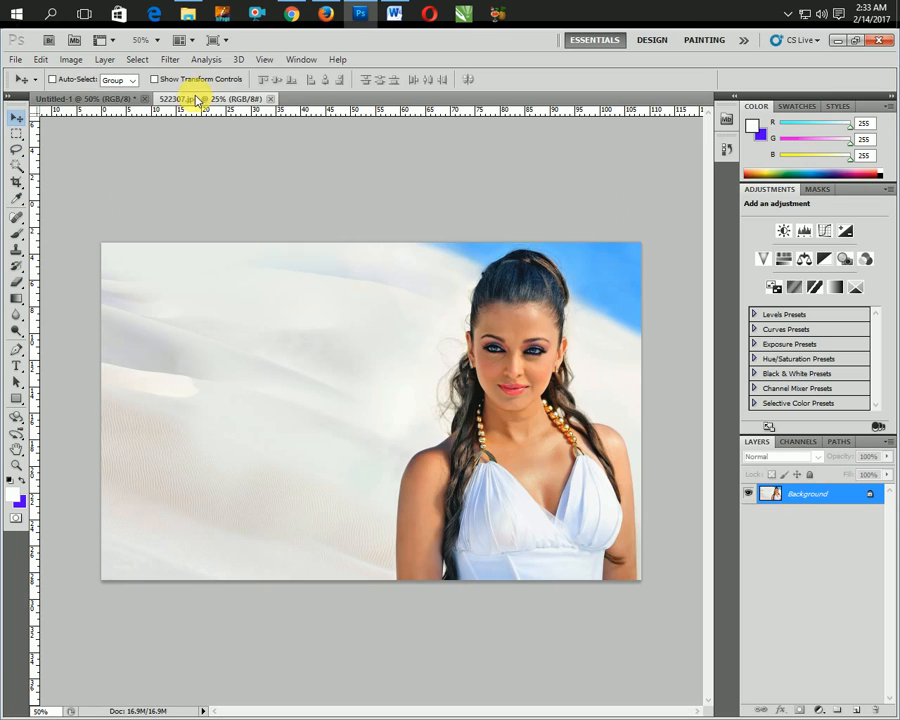
pyautogui.click(87, 101)
pyautogui.click(234, 253)
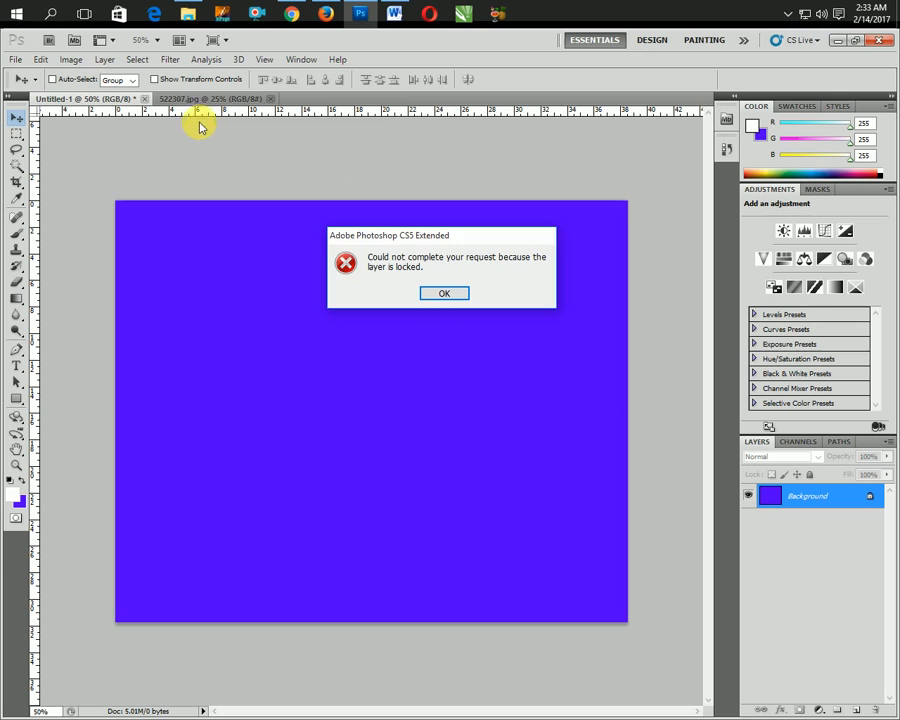
pyautogui.click(446, 293)
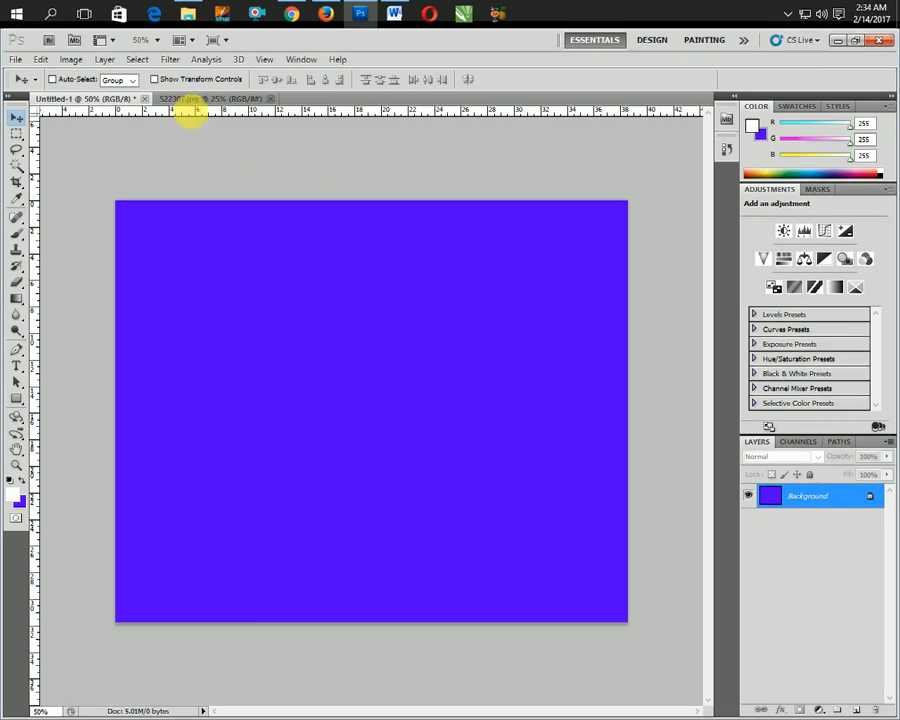
# Outline the woman in 522307.jpg with the Magnetic Lasso tool, following her arms, hair and shoulders, and close the selection along the bottom edge.
pyautogui.click(187, 98)
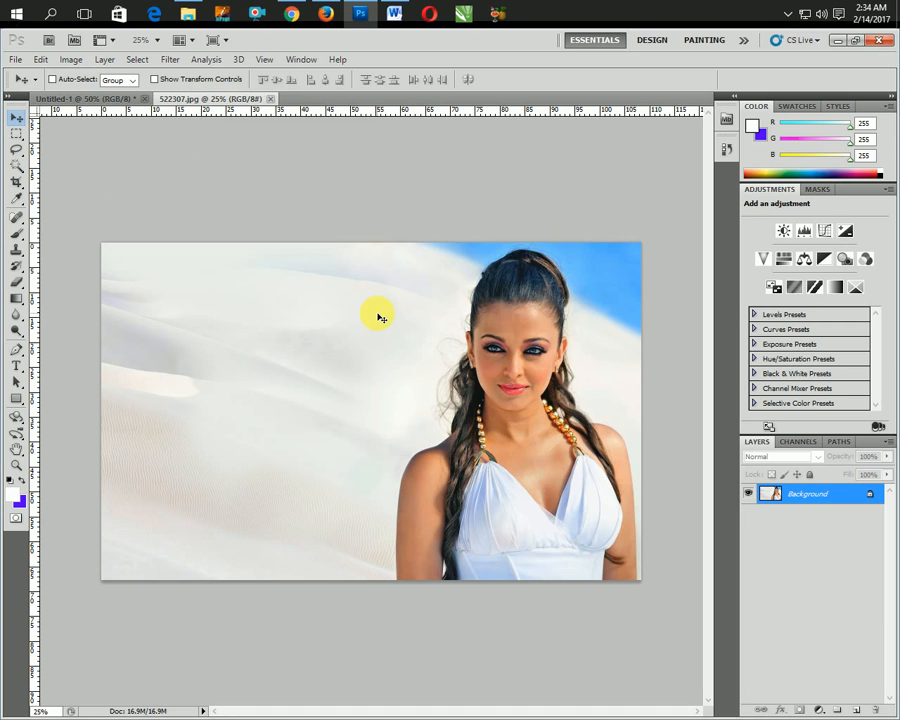
pyautogui.scroll(2, 380, 317)
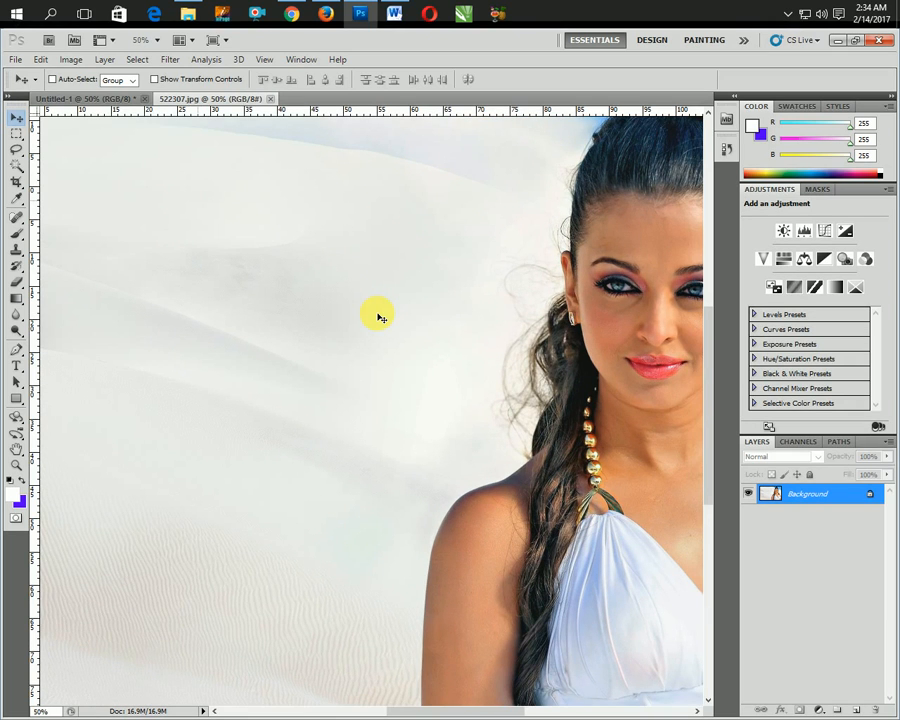
pyautogui.scroll(1, 380, 317)
pyautogui.scroll(-1, 380, 317)
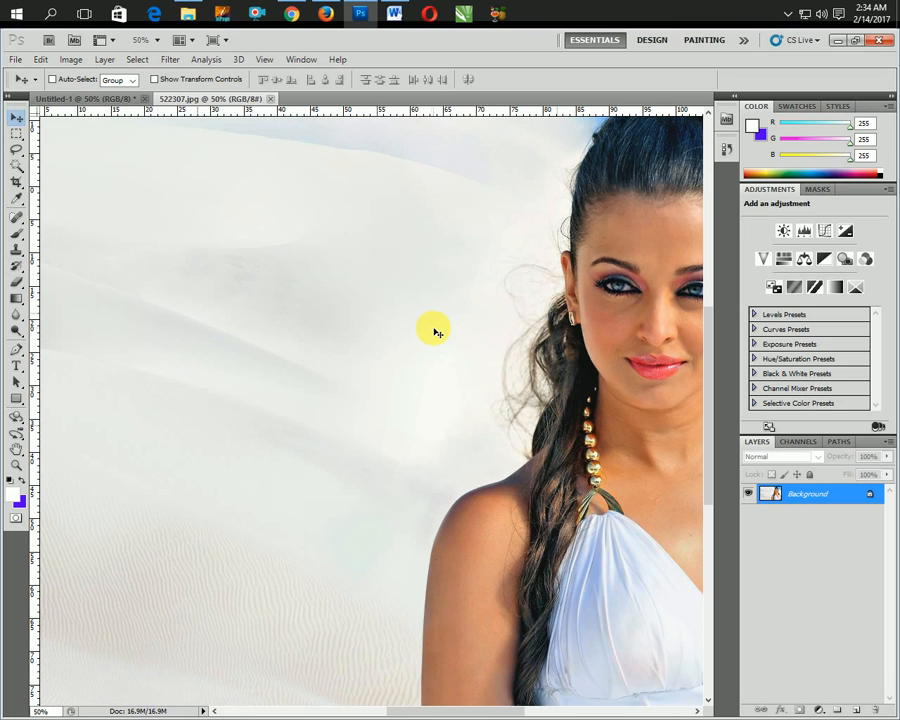
pyautogui.moveTo(422, 708); pyautogui.dragTo(418, 533)
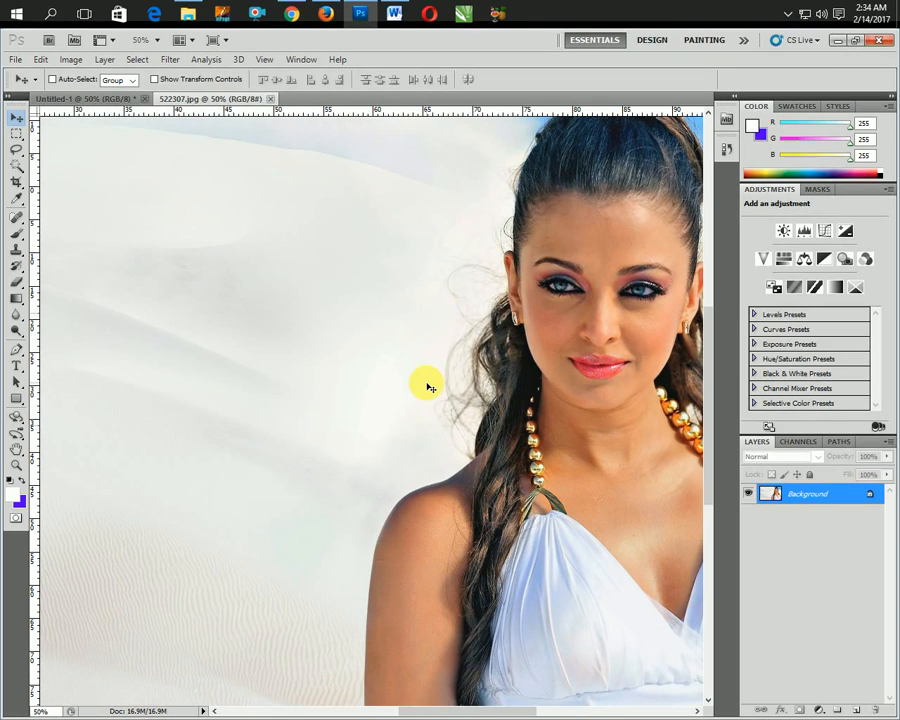
pyautogui.moveTo(528, 301); pyautogui.dragTo(438, 422)
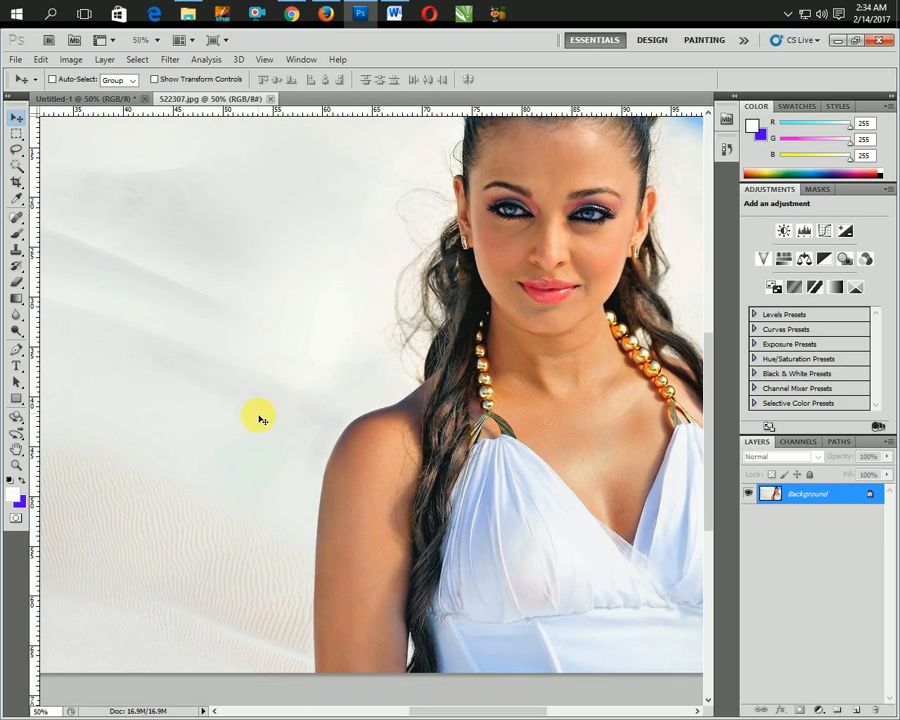
pyautogui.click(13, 155)
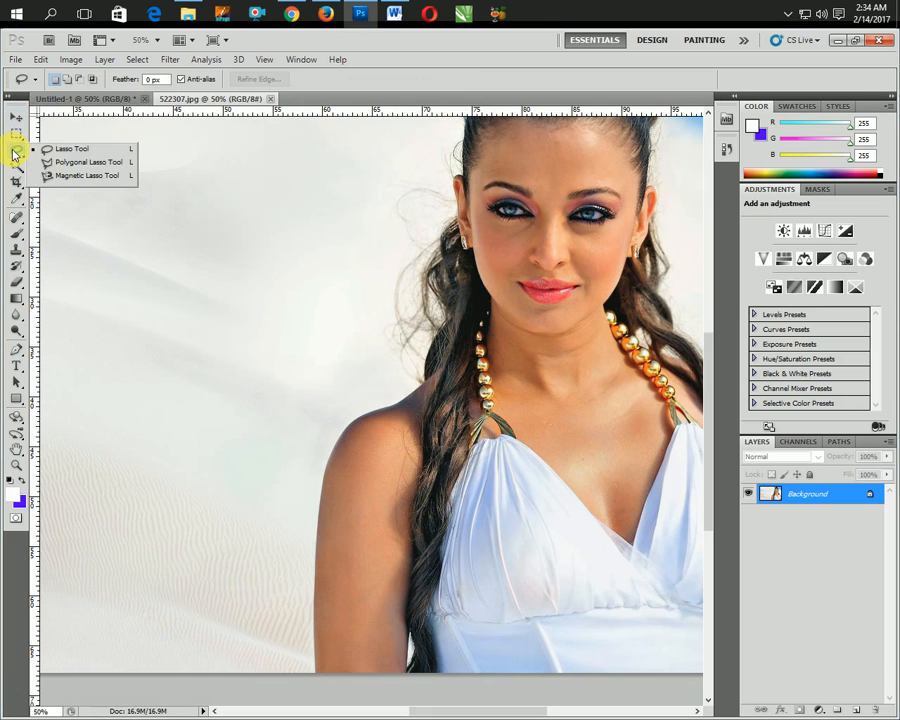
pyautogui.click(86, 177)
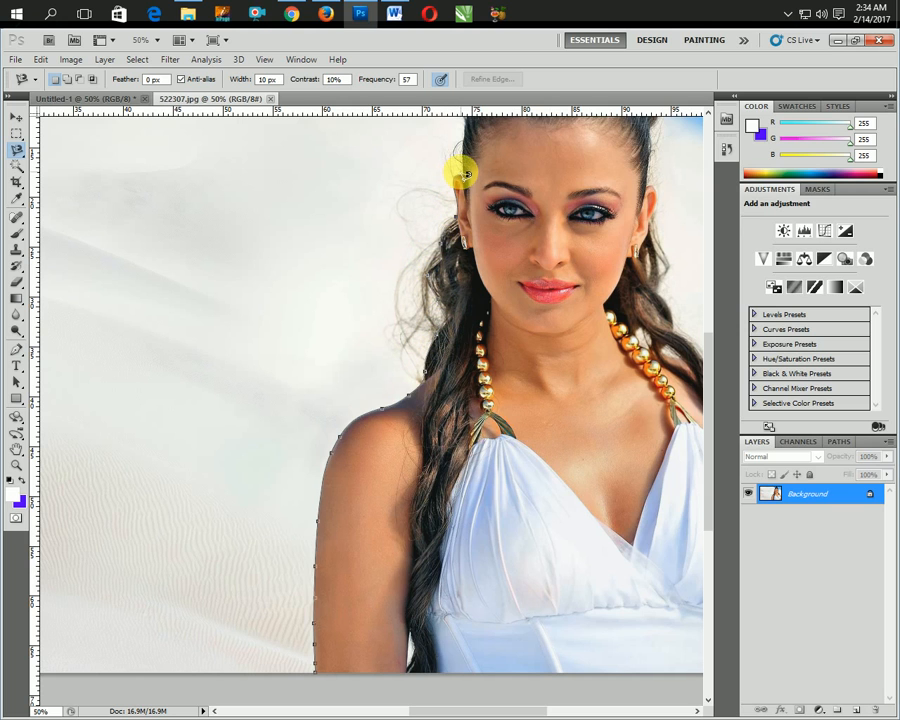
pyautogui.moveTo(466, 147); pyautogui.dragTo(321, 401)
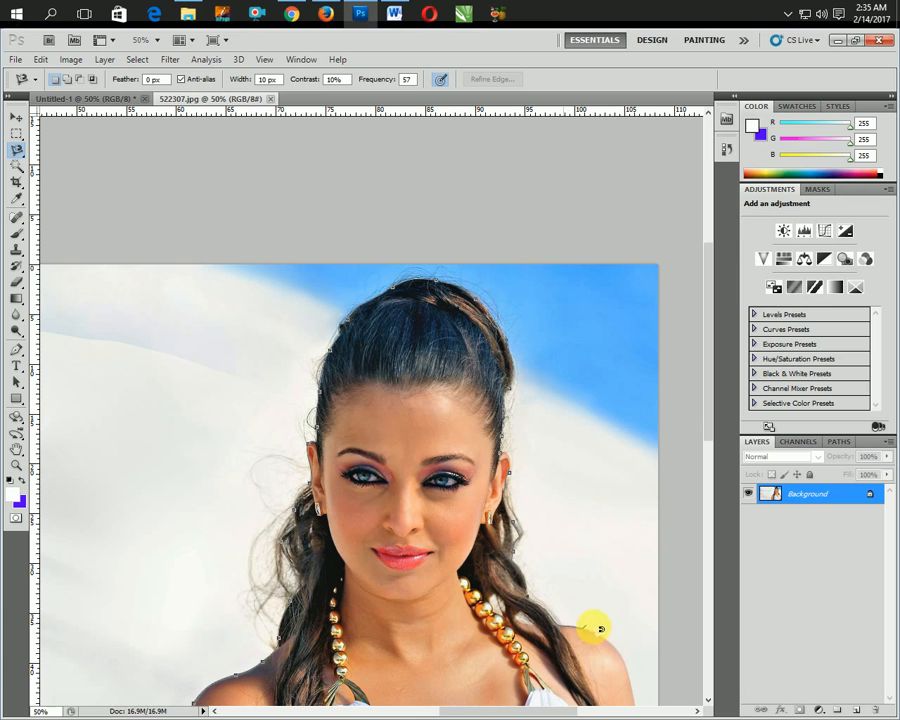
pyautogui.moveTo(604, 633)
pyautogui.mouseDown()
pyautogui.moveTo(495, 467)
pyautogui.moveTo(498, 475)
pyautogui.mouseUp()
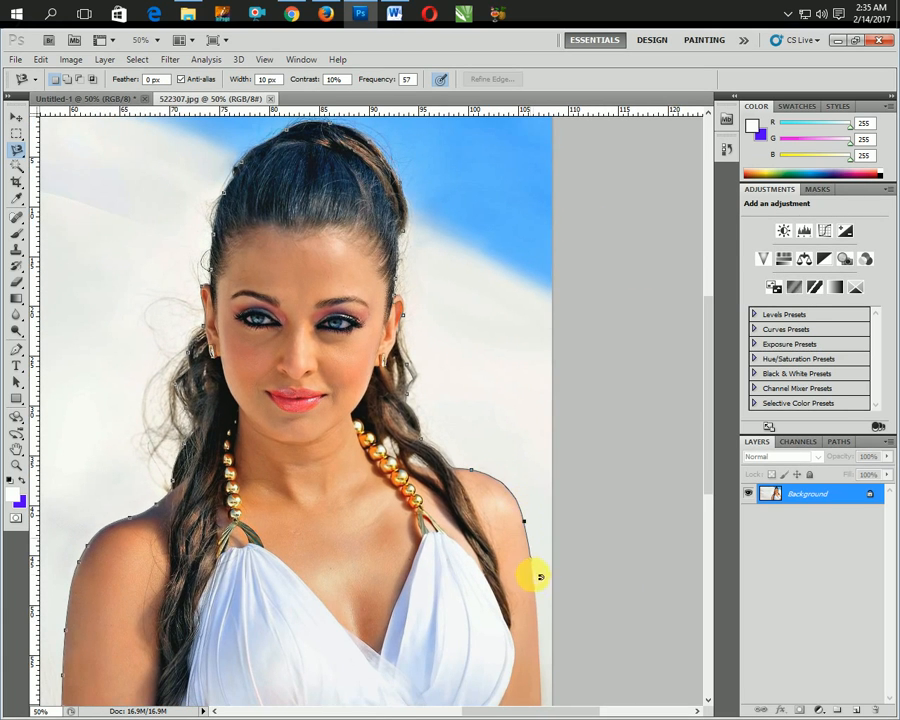
pyautogui.moveTo(534, 583); pyautogui.dragTo(492, 385)
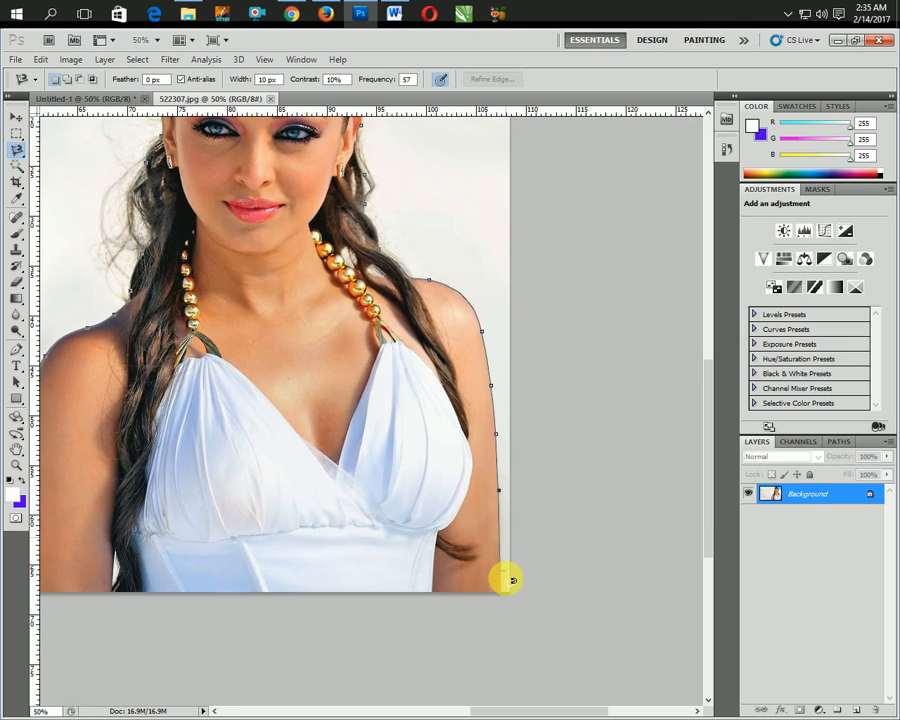
pyautogui.moveTo(458, 593); pyautogui.dragTo(567, 545)
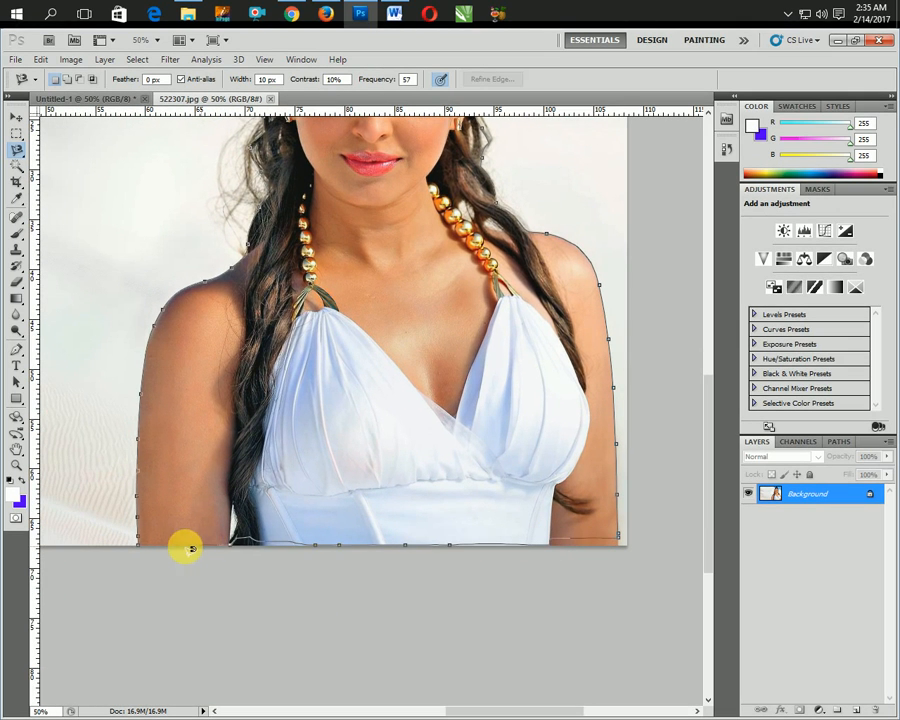
pyautogui.doubleClick(139, 547)
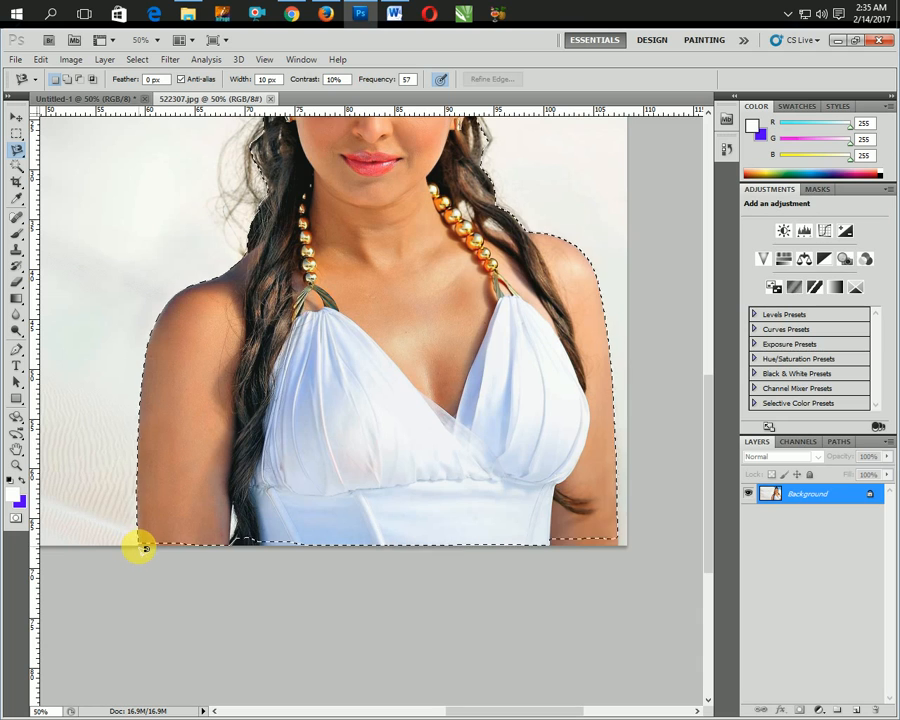
# Restore the selection around the woman by reverting to the first Magnetic Lasso history state.
pyautogui.click(140, 545)
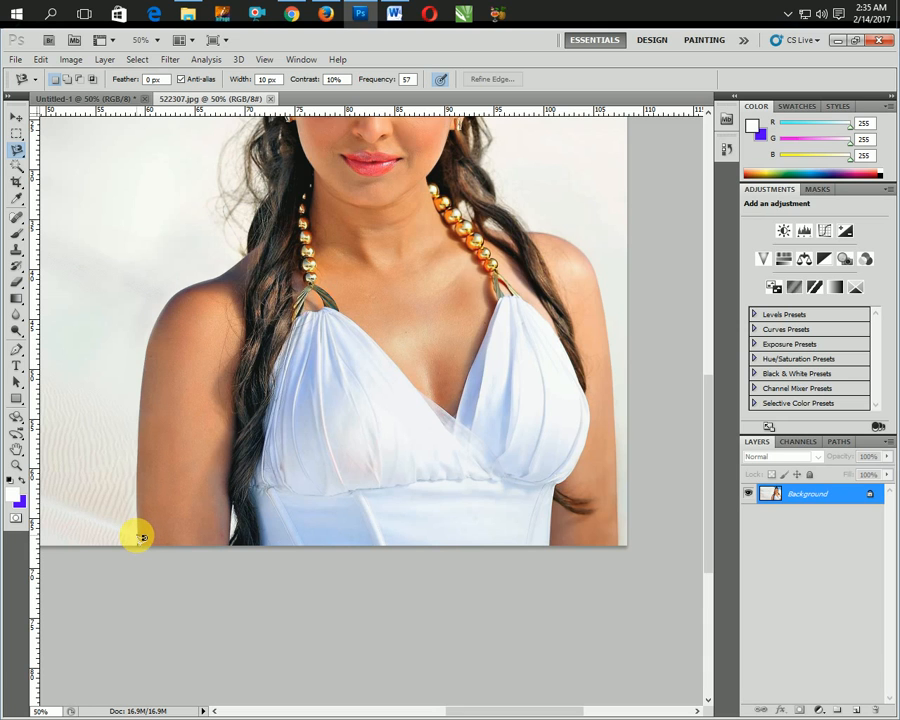
pyautogui.click(726, 148)
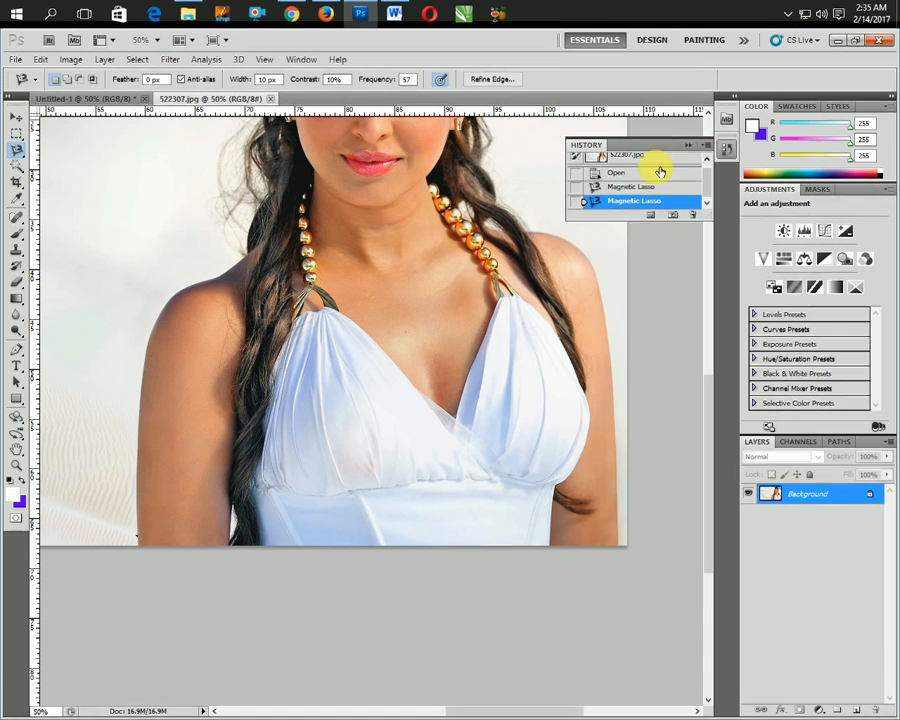
pyautogui.click(636, 189)
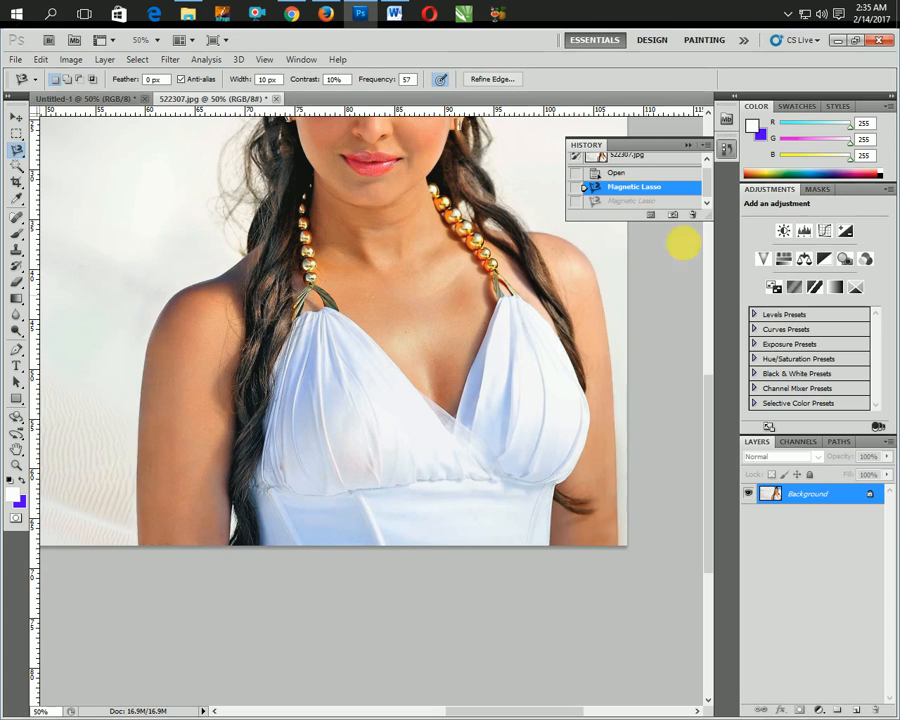
pyautogui.click(687, 145)
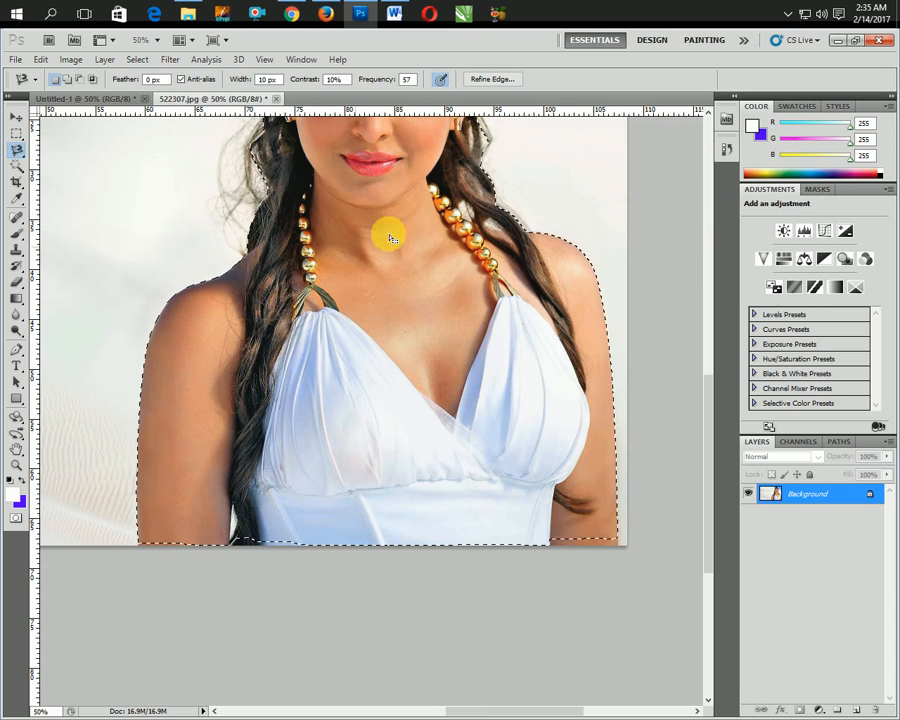
# Move the selected woman across the photo into its left half with the Move tool.
pyautogui.moveTo(430, 306); pyautogui.dragTo(494, 384)
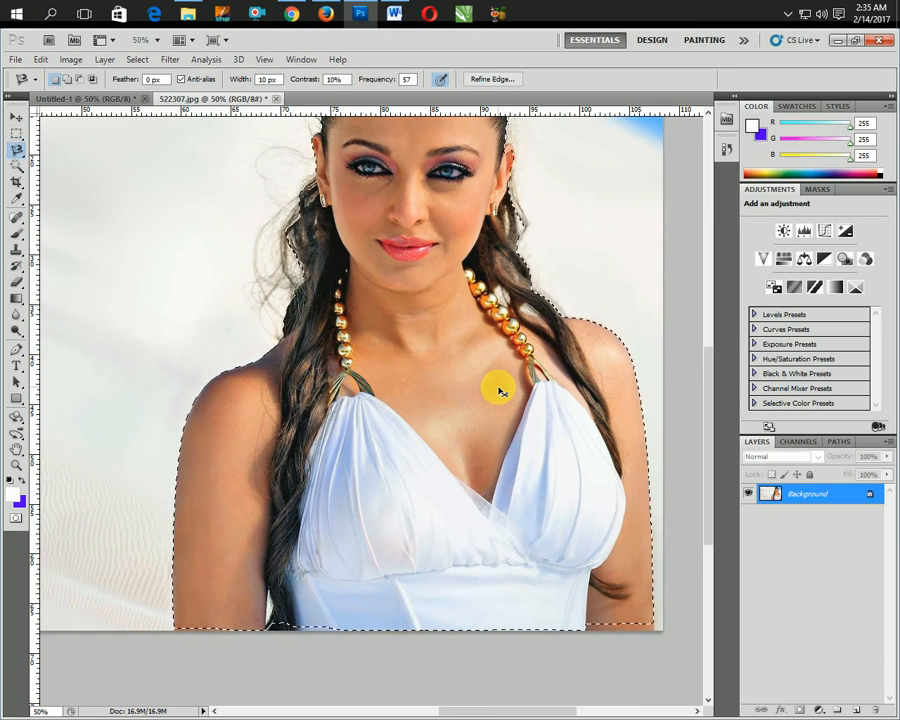
pyautogui.scroll(-1, 499, 390)
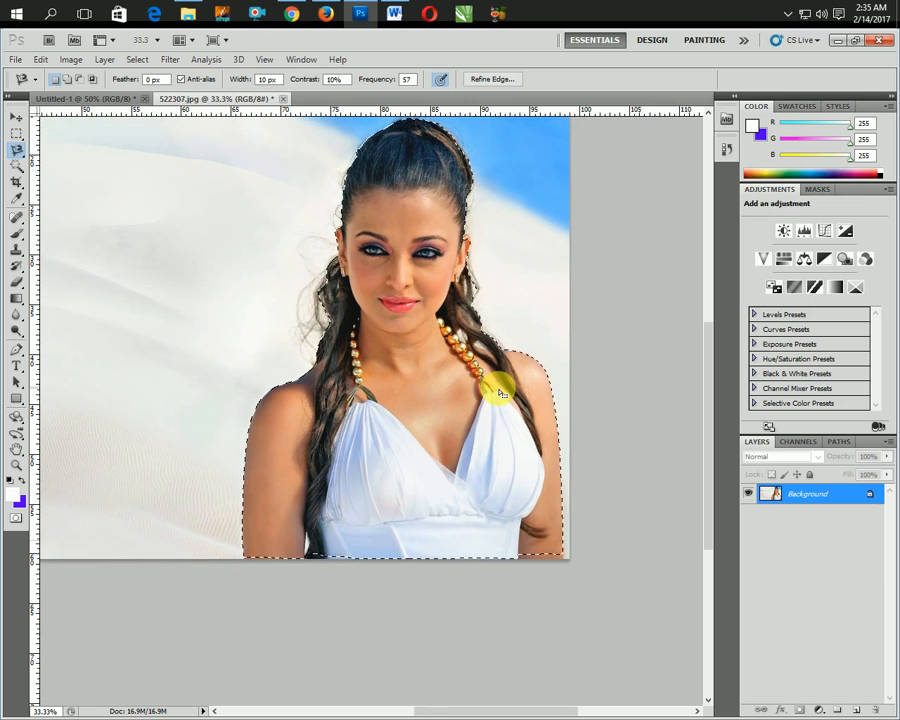
pyautogui.scroll(-1, 500, 392)
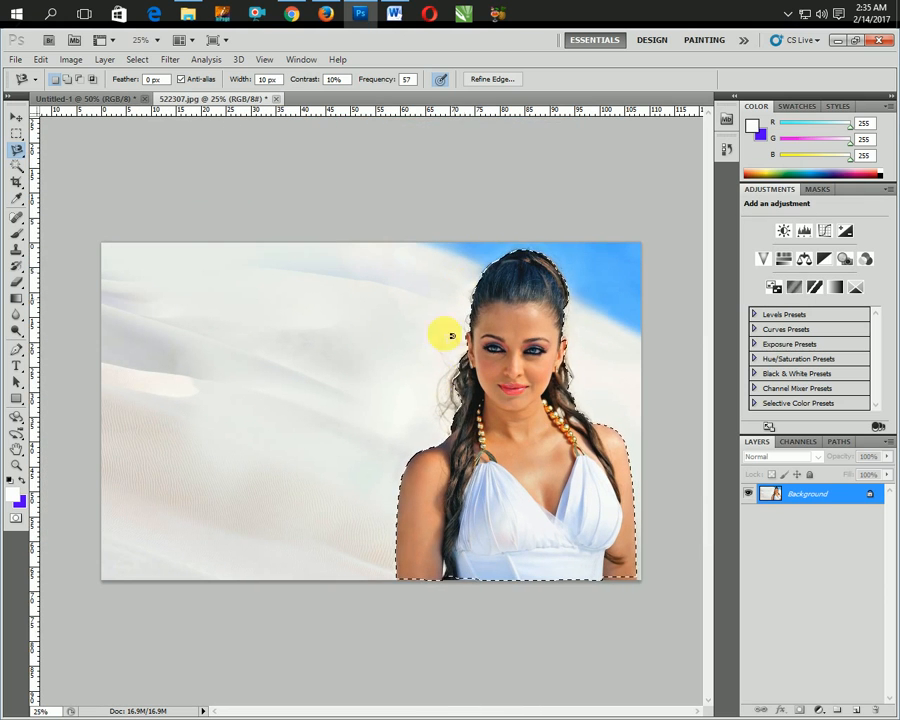
pyautogui.click(16, 117)
pyautogui.moveTo(516, 374); pyautogui.dragTo(456, 372)
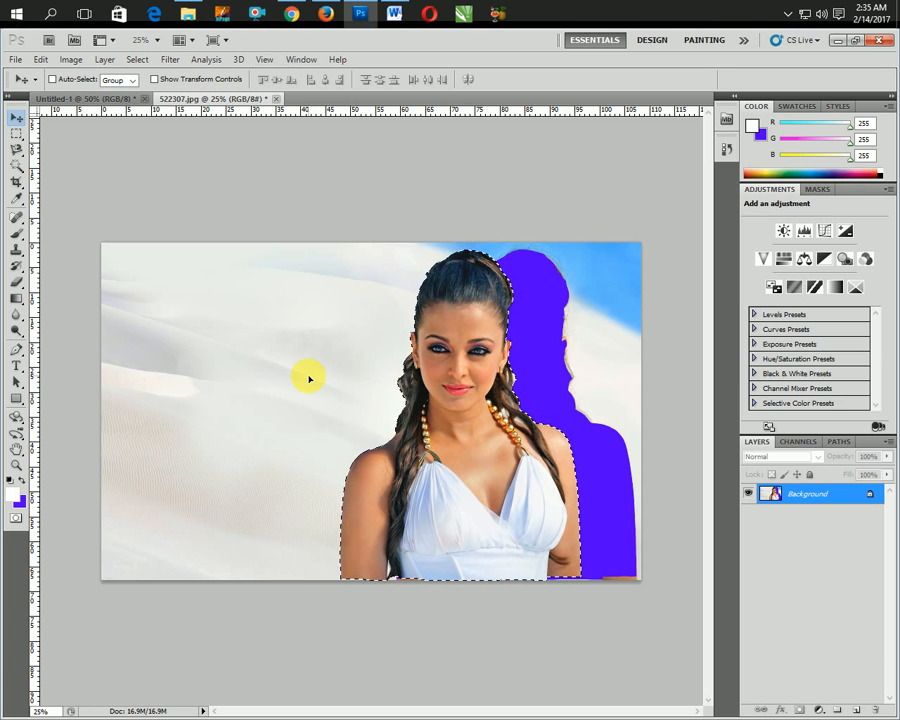
pyautogui.moveTo(408, 372); pyautogui.dragTo(222, 376)
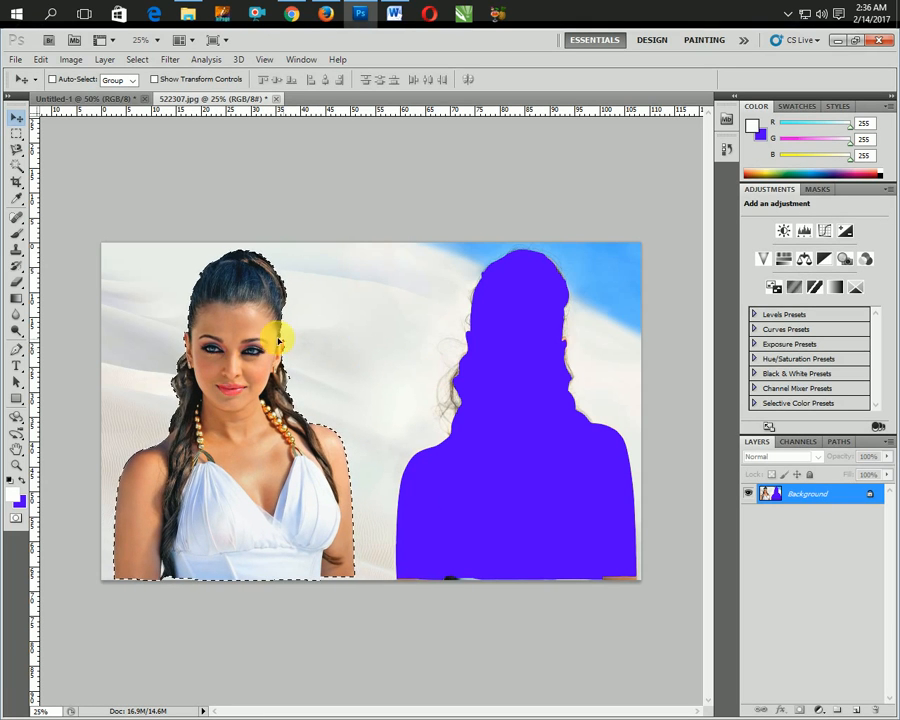
pyautogui.moveTo(241, 301); pyautogui.dragTo(279, 321)
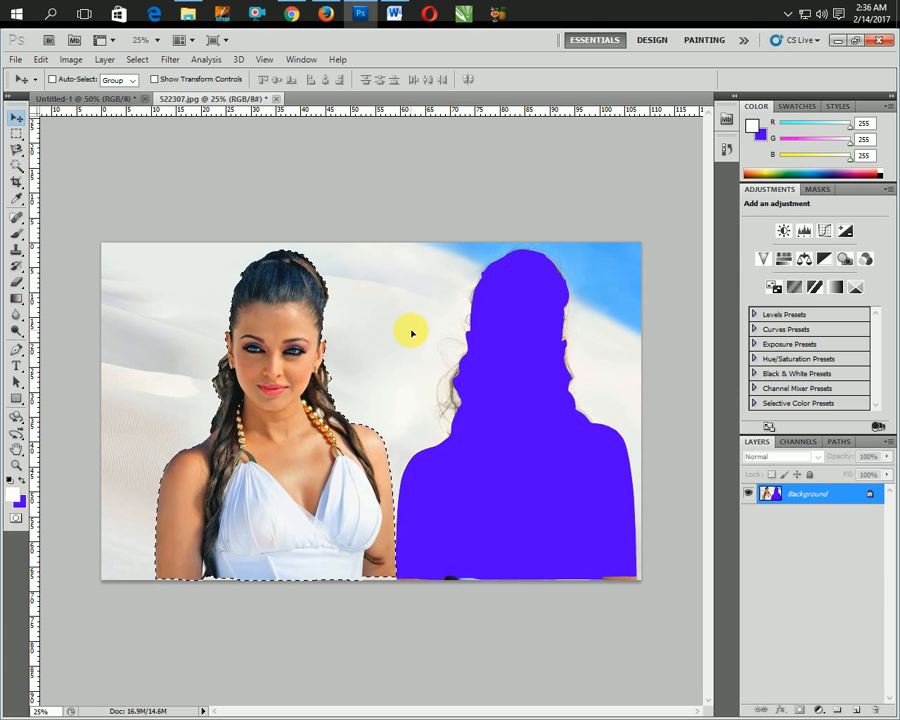
# Switch to the Untitled-1 document and set the background colour to red.
pyautogui.click(92, 101)
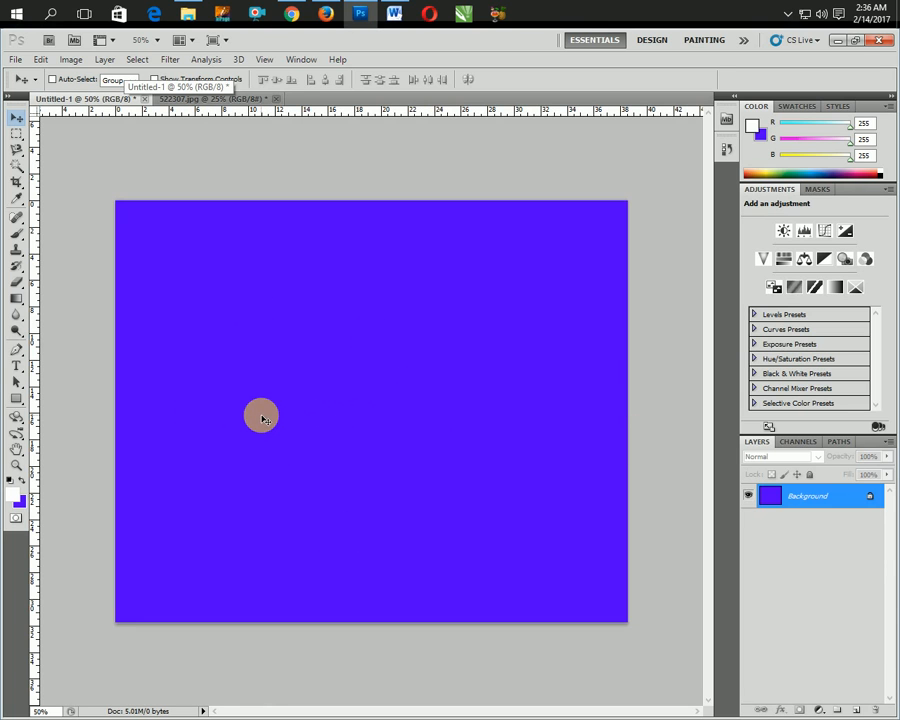
pyautogui.click(20, 500)
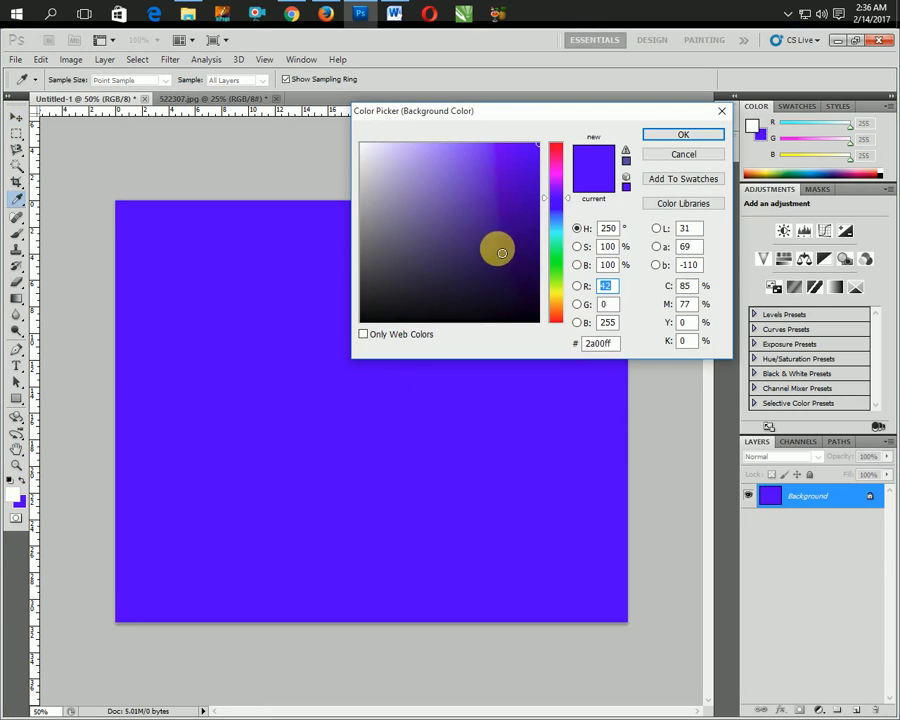
pyautogui.click(556, 268)
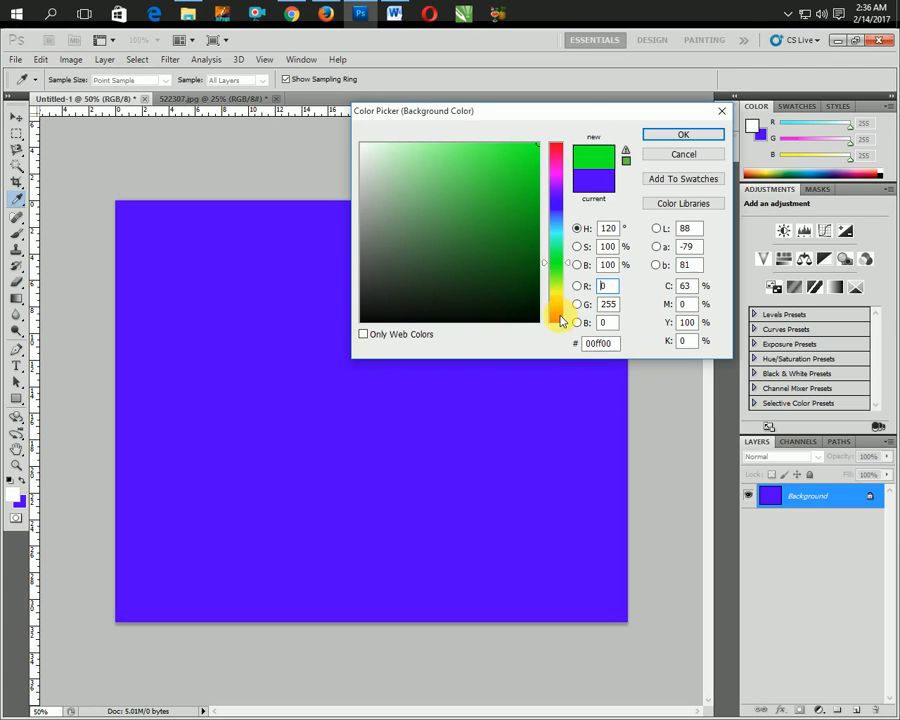
pyautogui.moveTo(560, 316); pyautogui.dragTo(558, 342)
pyautogui.click(683, 134)
pyautogui.press('v')
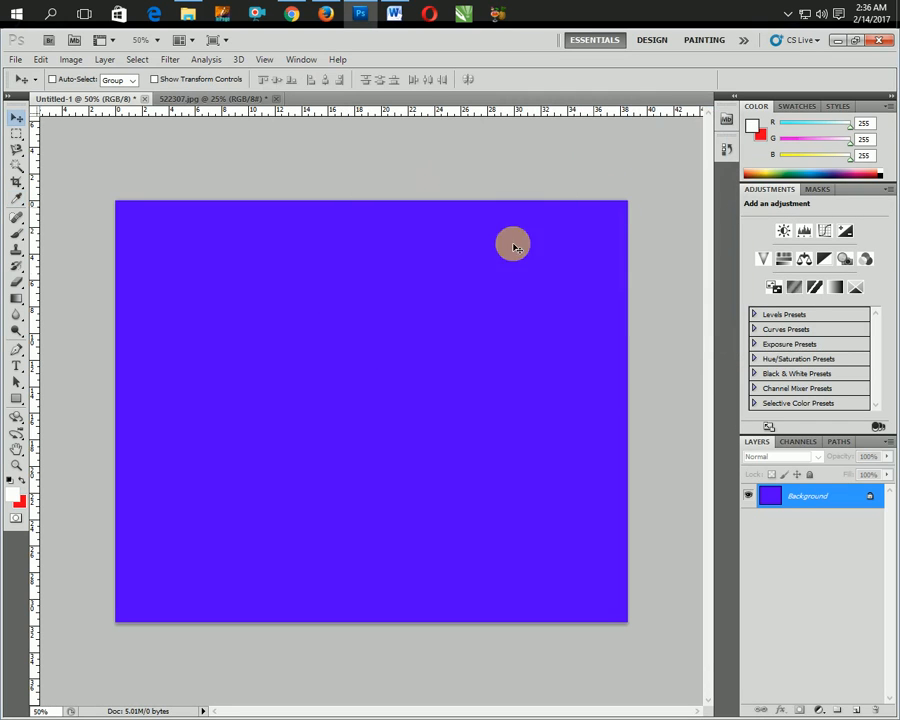
# Paste the cut-out woman into Untitled-1 and position her near the middle of the canvas.
pyautogui.hotkey('ctrl', 'v')
pyautogui.moveTo(299, 318); pyautogui.dragTo(381, 401)
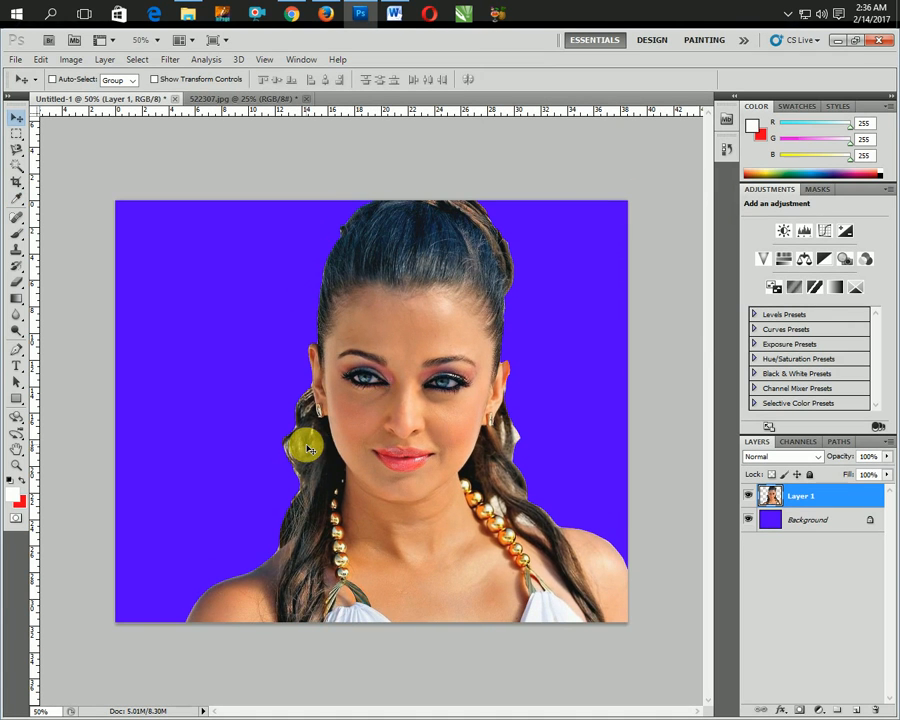
pyautogui.moveTo(332, 382); pyautogui.dragTo(358, 321)
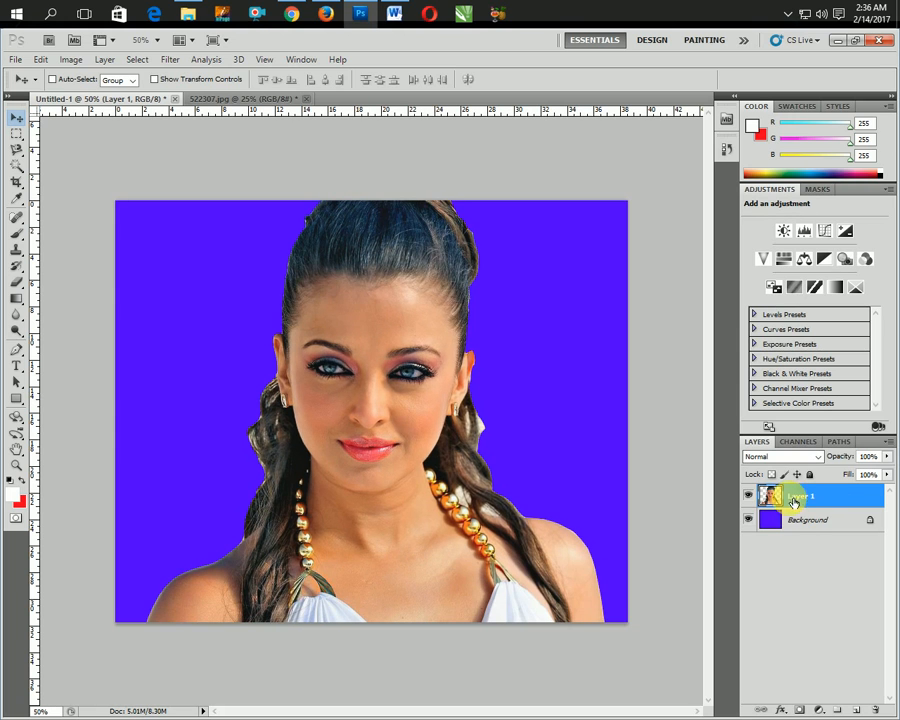
# Try to move the locked Background layer of Untitled-1 with the Move tool.
pyautogui.click(815, 522)
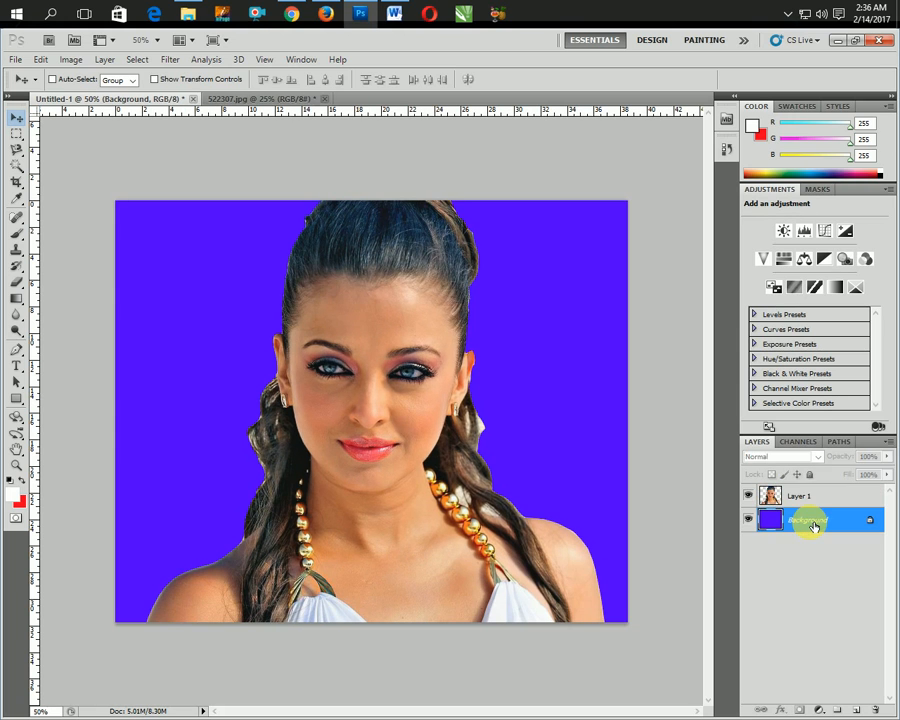
pyautogui.click(809, 495)
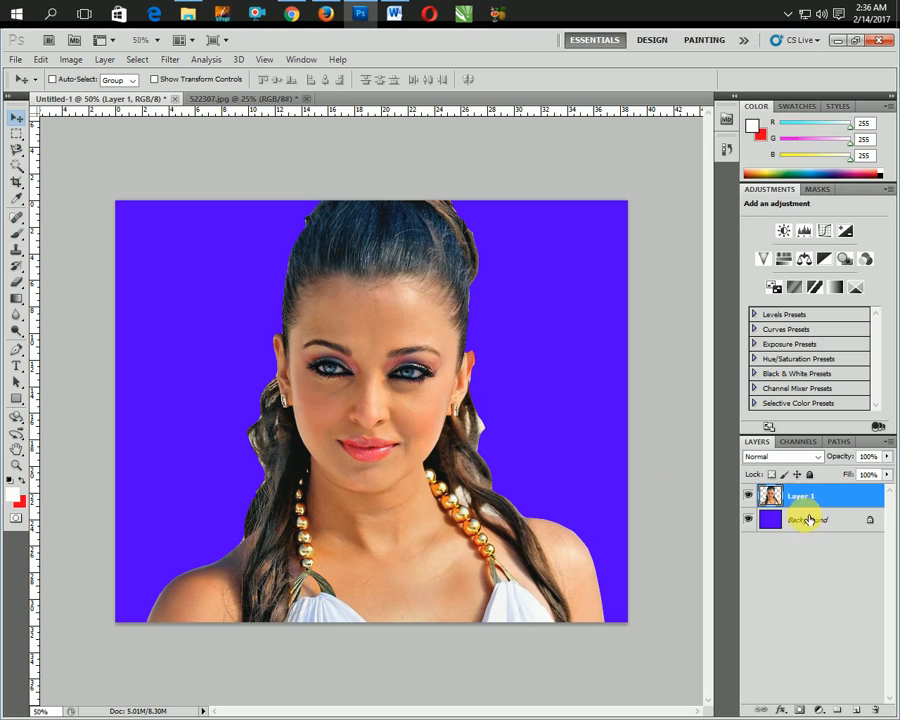
pyautogui.click(810, 519)
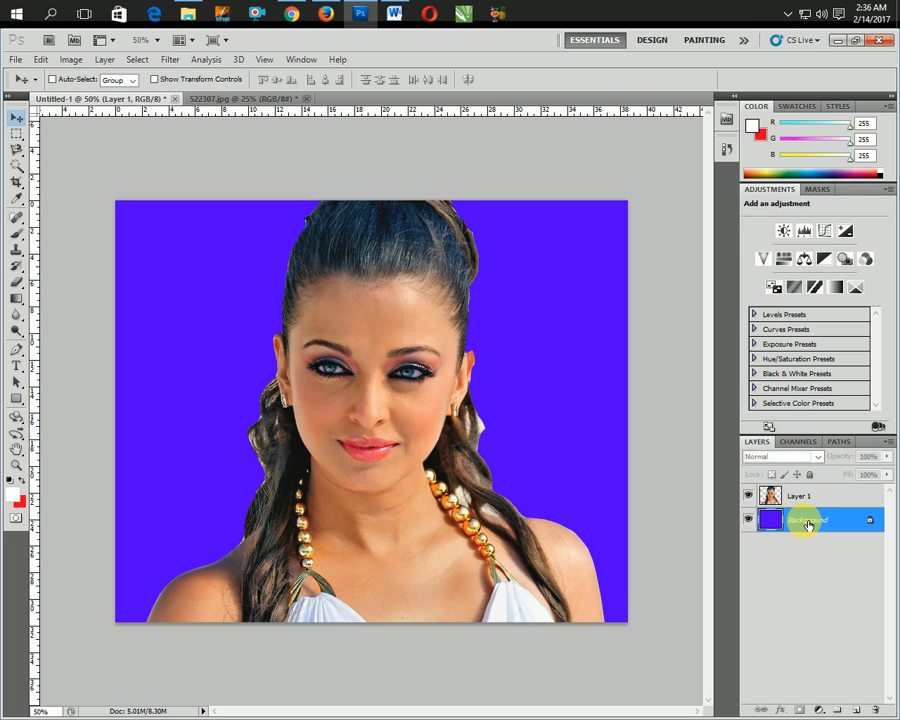
pyautogui.click(363, 490)
pyautogui.click(446, 291)
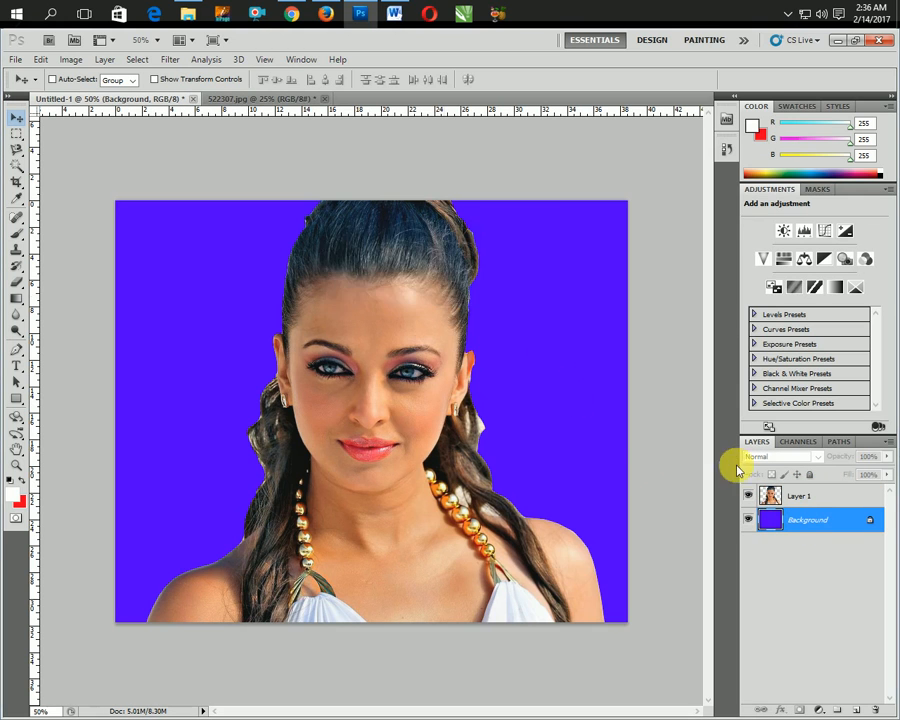
# Select Layer 1 and move the woman down until the whole top of her head is inside the canvas.
pyautogui.click(801, 493)
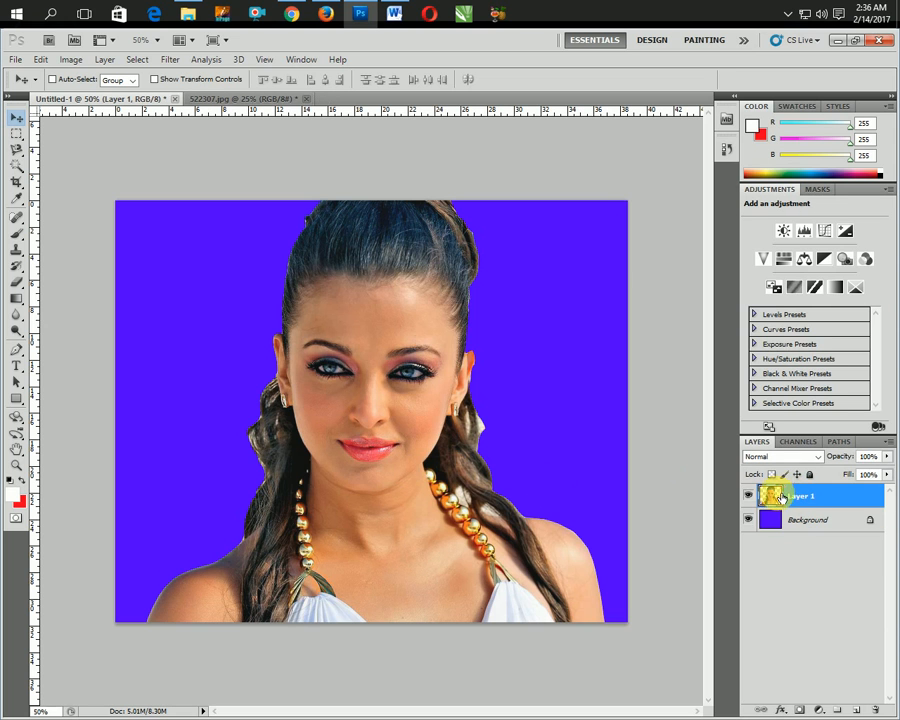
pyautogui.moveTo(352, 466); pyautogui.dragTo(303, 540)
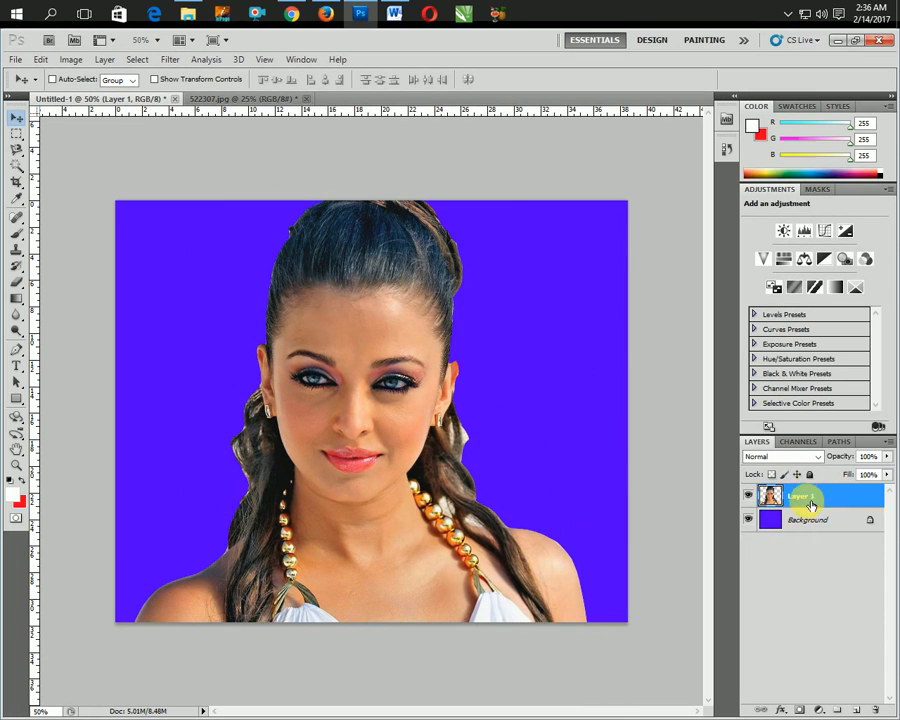
pyautogui.moveTo(357, 335); pyautogui.dragTo(370, 418)
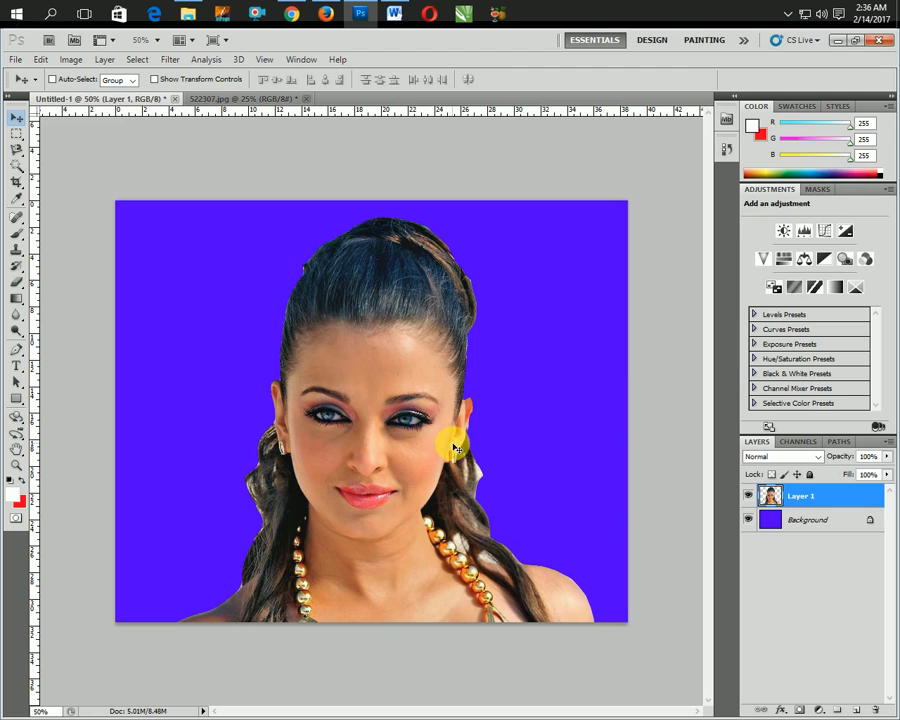
# Scale the woman proportionally to 63.38% with Free Transform and place her slightly left of the canvas centre, from head to waist.
pyautogui.hotkey('ctrl', 't')
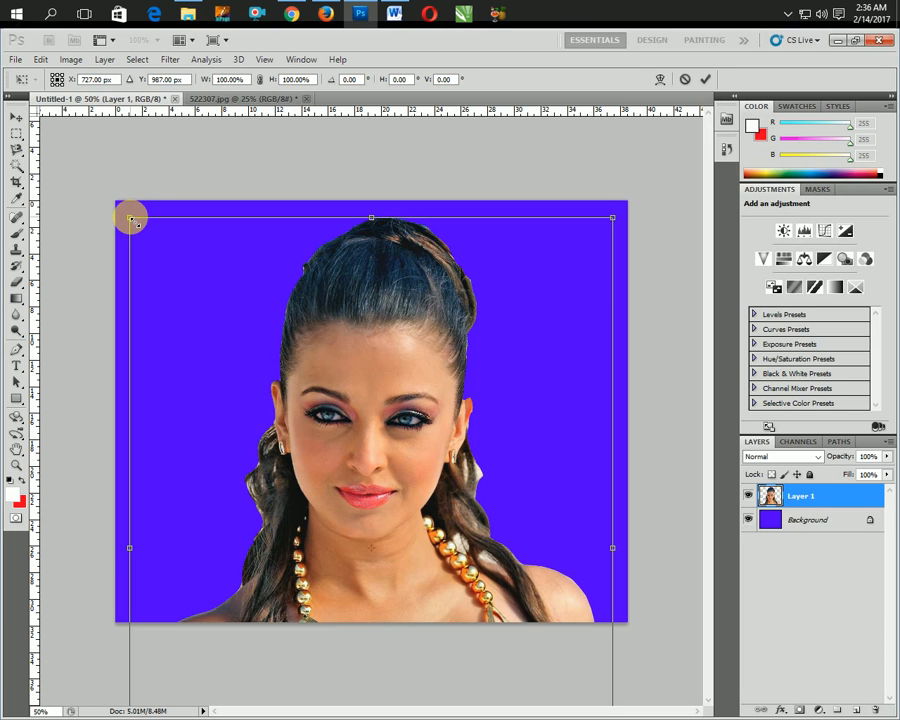
pyautogui.moveTo(130, 217); pyautogui.dragTo(417, 561)
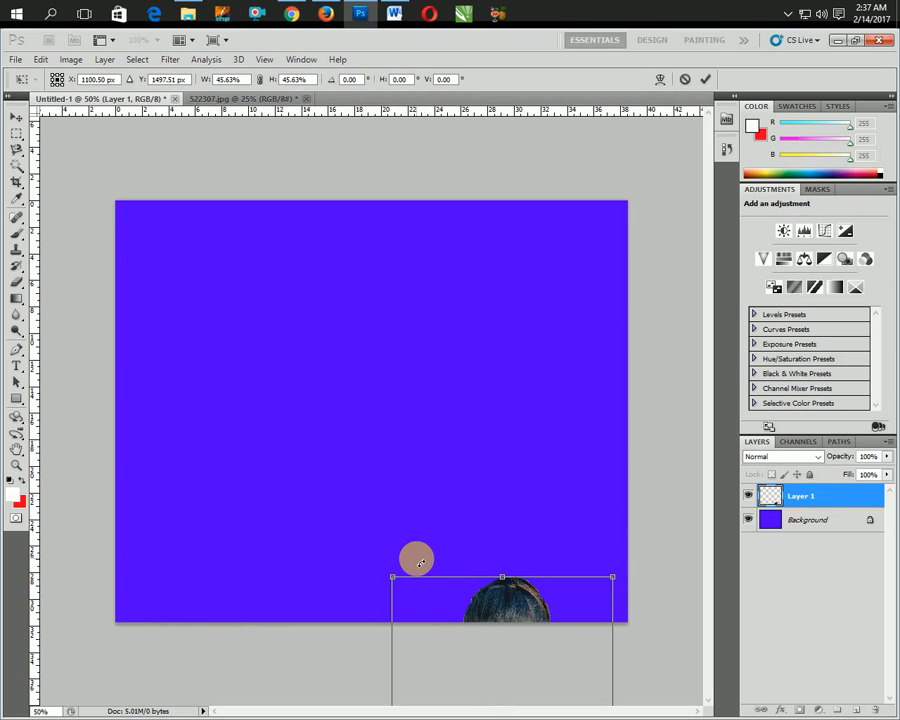
pyautogui.moveTo(524, 595); pyautogui.dragTo(403, 357)
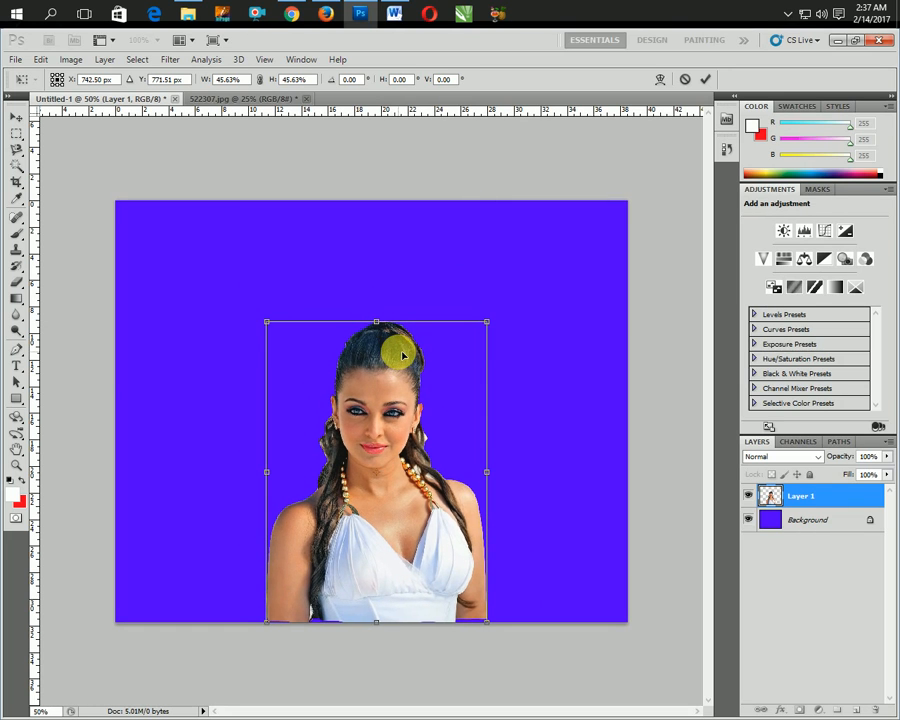
pyautogui.moveTo(268, 321); pyautogui.dragTo(145, 222)
pyautogui.moveTo(327, 402)
pyautogui.mouseDown()
pyautogui.moveTo(335, 408)
pyautogui.moveTo(343, 396)
pyautogui.mouseUp()
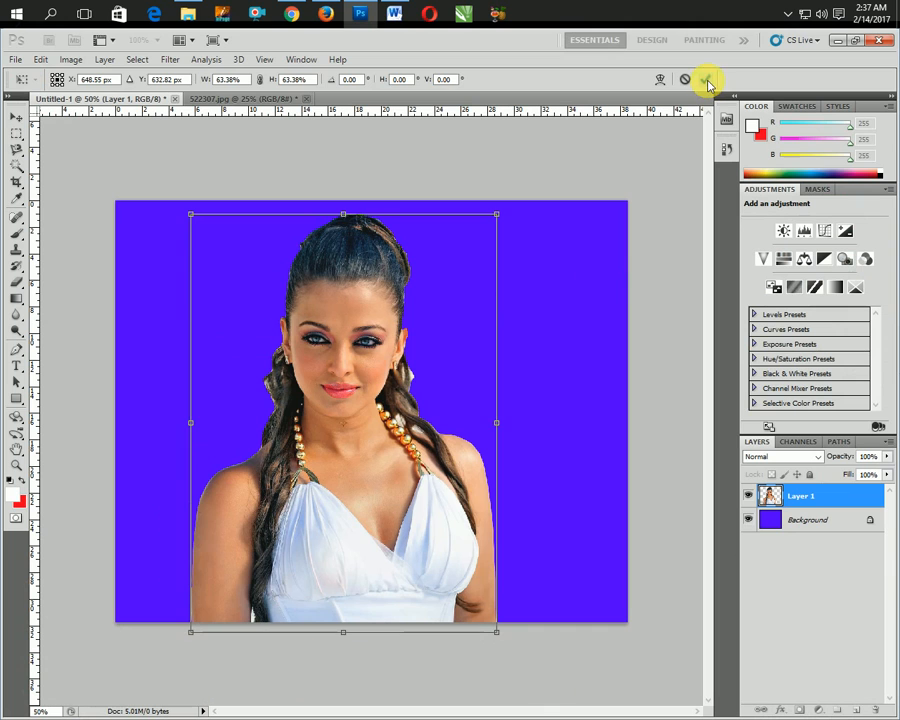
pyautogui.click(706, 79)
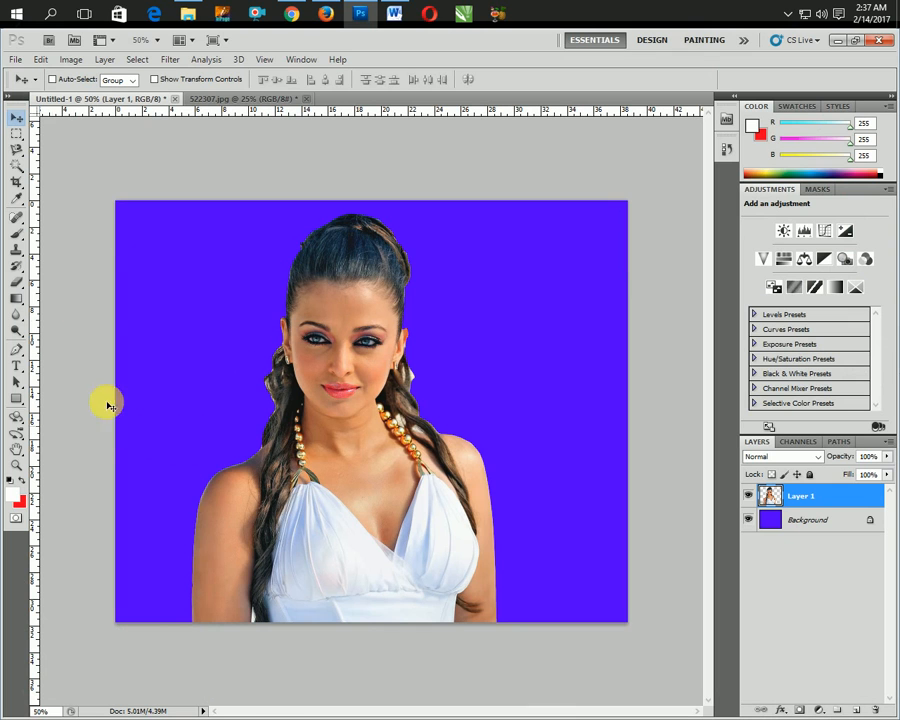
pyautogui.moveTo(16, 149)
pyautogui.mouseDown()
pyautogui.moveTo(109, 167)
pyautogui.moveTo(62, 179)
pyautogui.moveTo(70, 157)
pyautogui.moveTo(72, 207)
pyautogui.mouseUp()
pyautogui.click(116, 207)
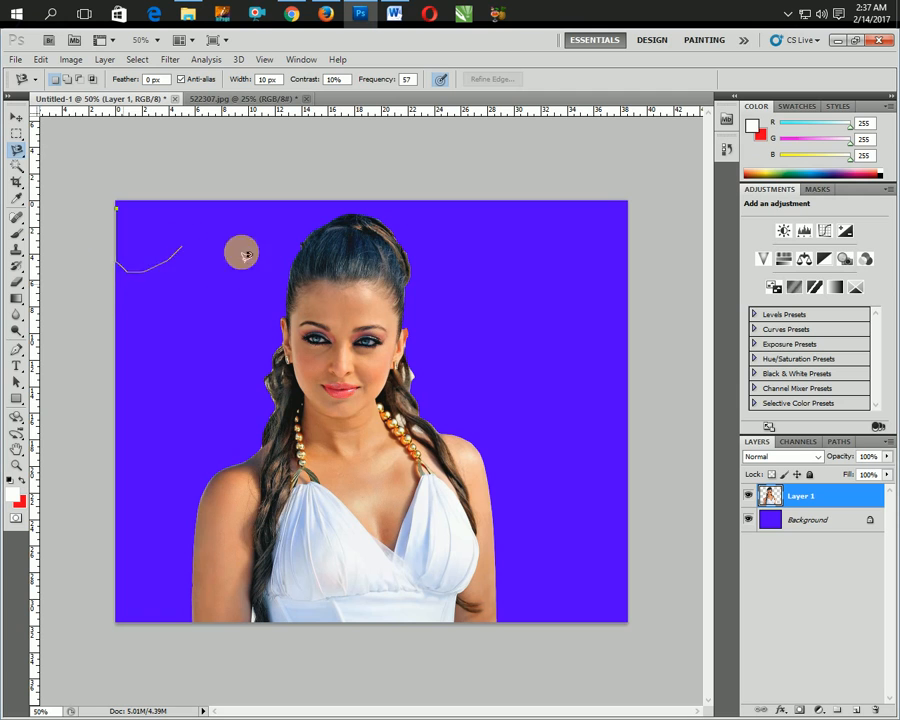
pyautogui.doubleClick(128, 239)
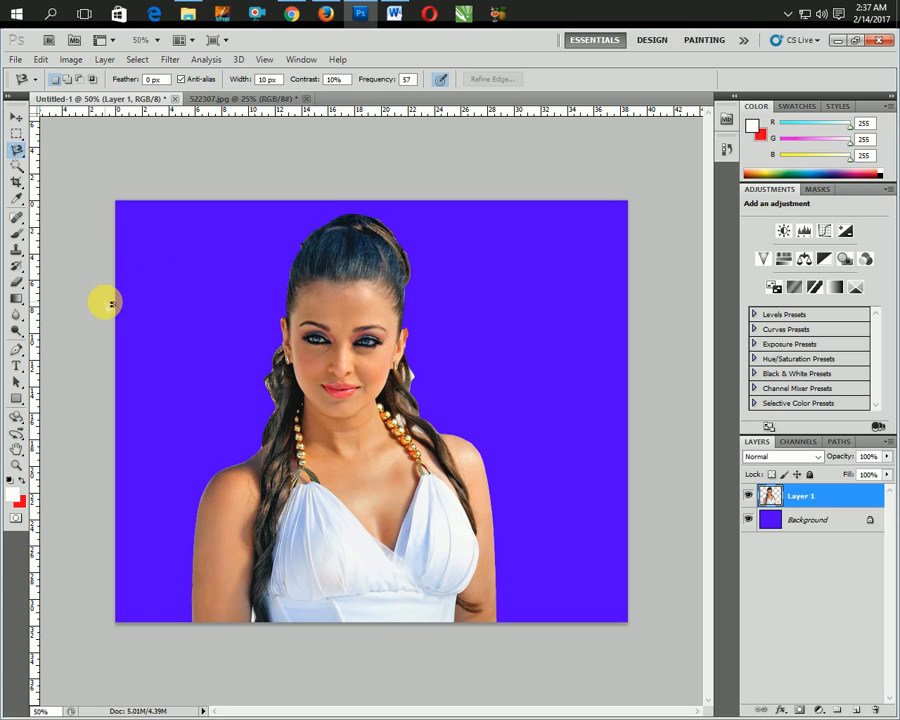
# Switch to the 522307.jpg document and deselect the woman.
pyautogui.click(238, 99)
pyautogui.moveTo(287, 372)
pyautogui.mouseDown()
pyautogui.moveTo(227, 368)
pyautogui.moveTo(250, 376)
pyautogui.mouseUp()
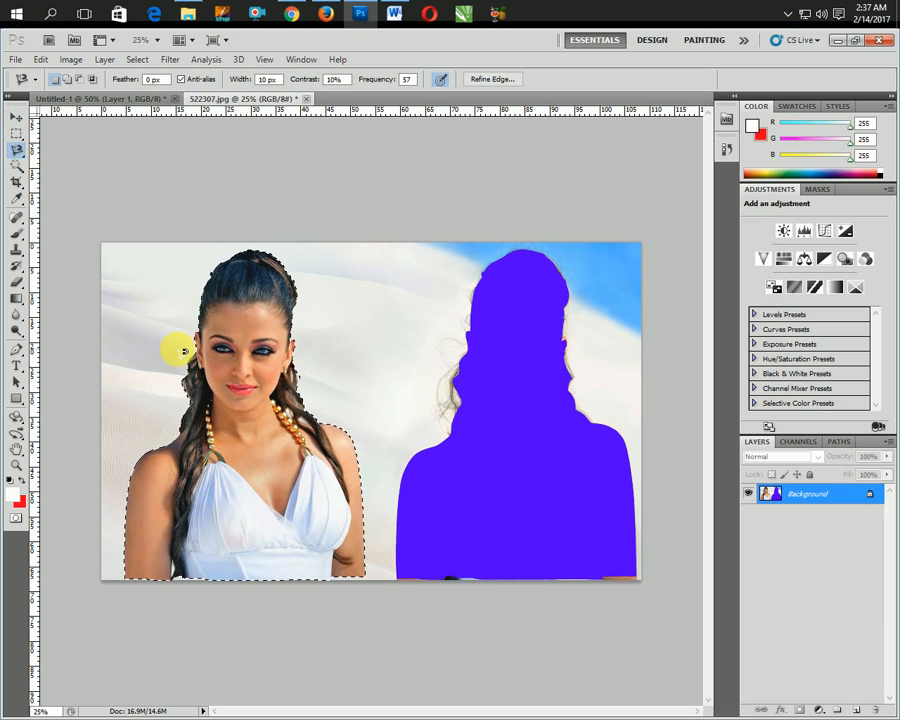
pyautogui.hotkey('ctrl', 'd')
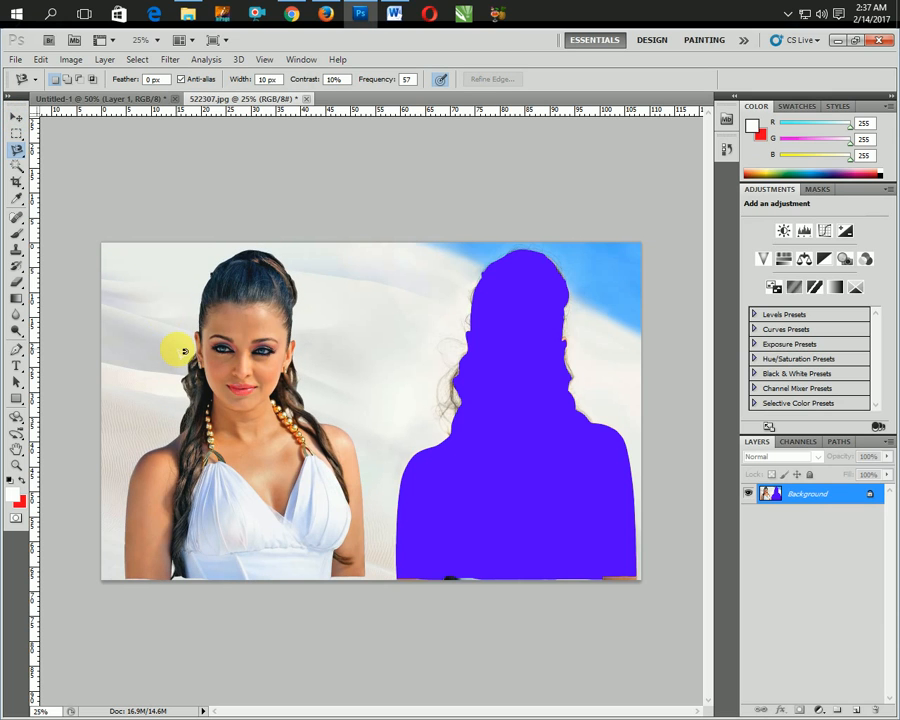
# Try to move the locked Background layer of 522307.jpg with the Move tool.
pyautogui.press('v')
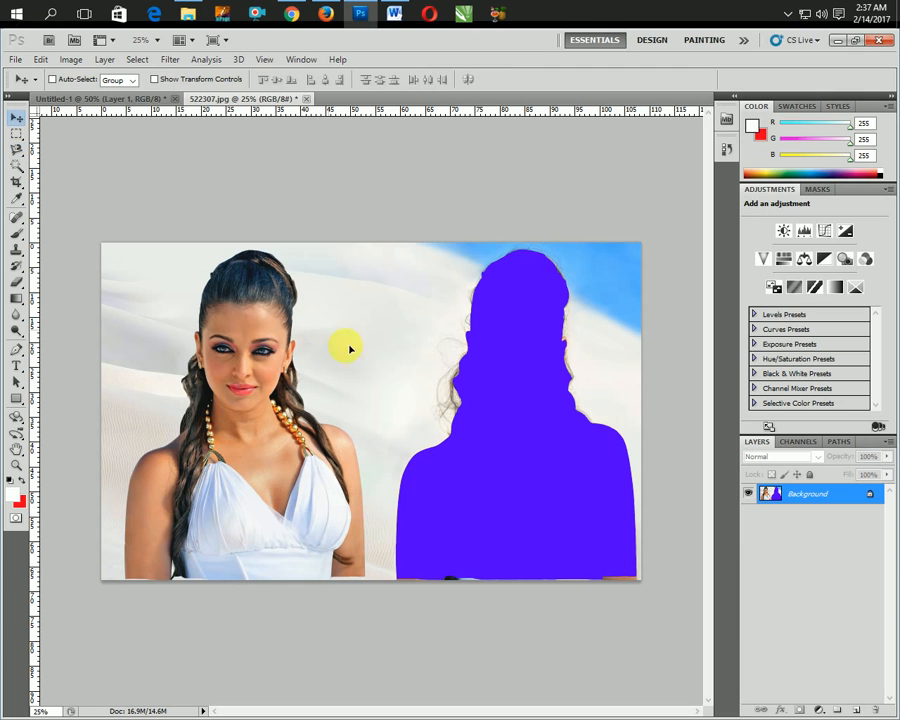
pyautogui.moveTo(326, 330); pyautogui.dragTo(221, 370)
pyautogui.click(452, 311)
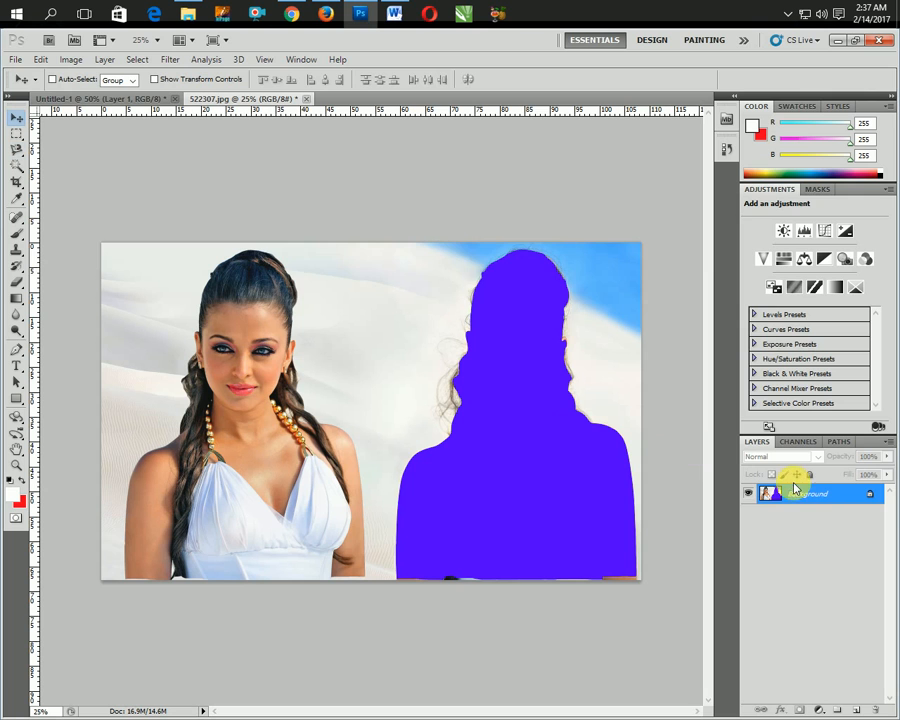
# Convert the Background of 522307.jpg into a regular layer named Layer 0, and return to the Untitled-1 document.
pyautogui.doubleClick(823, 498)
pyautogui.click(568, 225)
pyautogui.moveTo(297, 345); pyautogui.dragTo(280, 300)
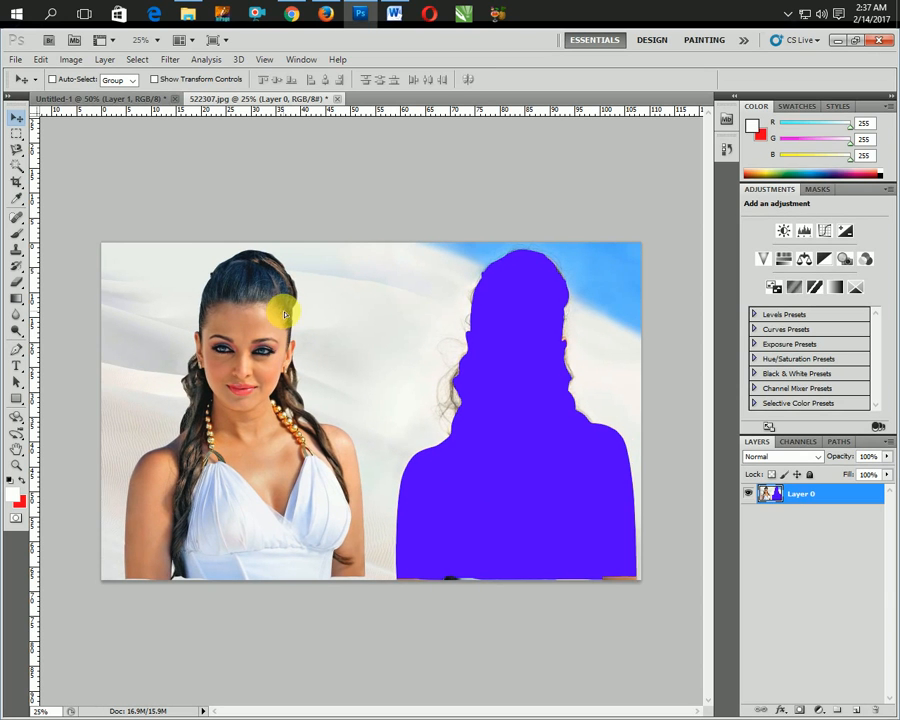
pyautogui.click(150, 101)
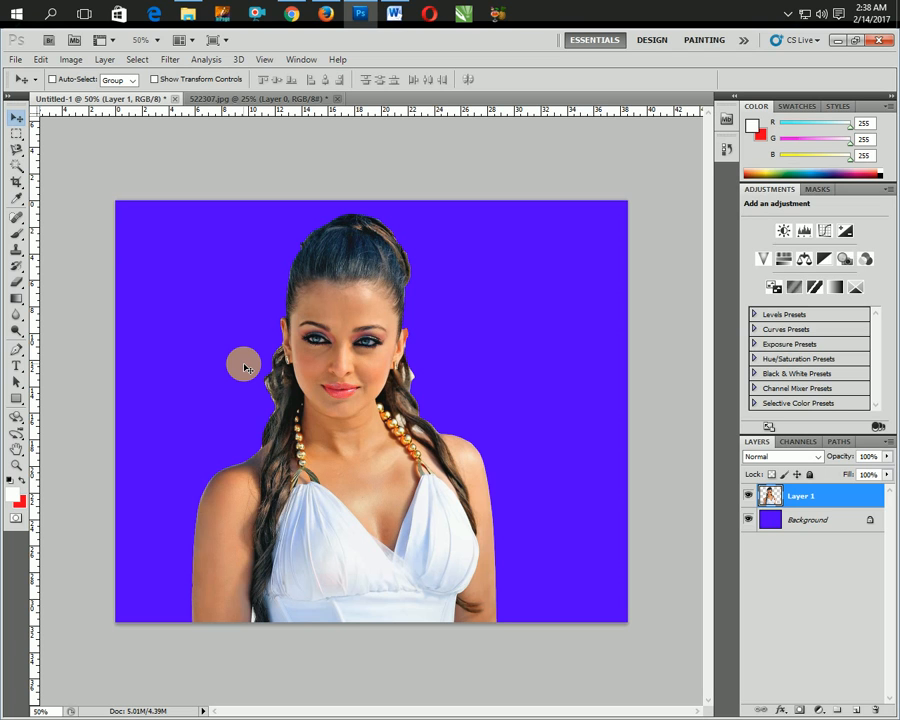
# Switch to Chrome to view the Last Look Production blog's home page and Tutorials entries, and view the YouTube channel in Firefox.
pyautogui.click(291, 13)
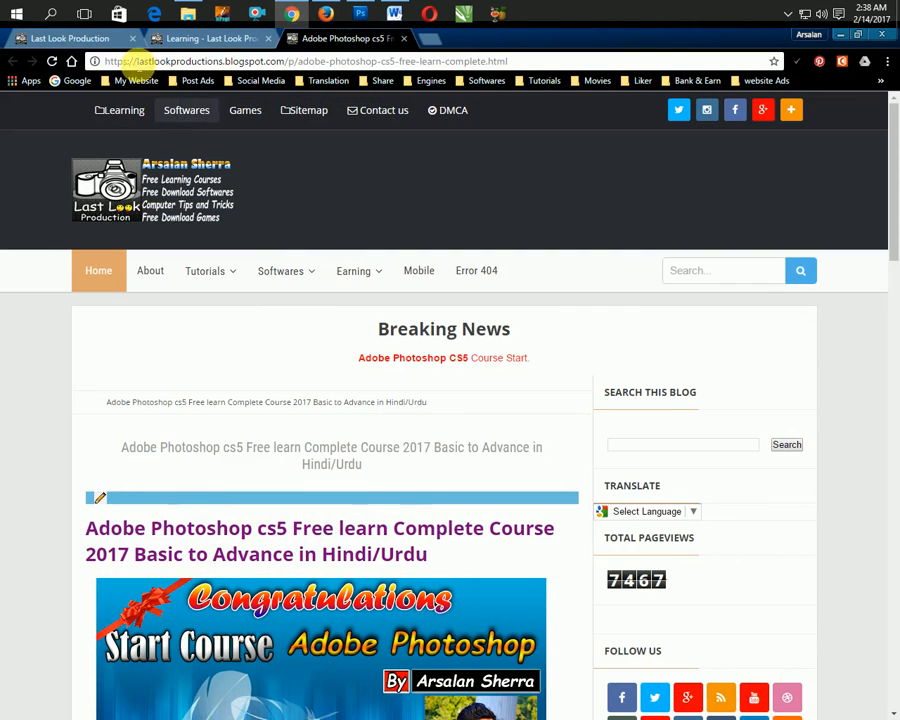
pyautogui.click(88, 38)
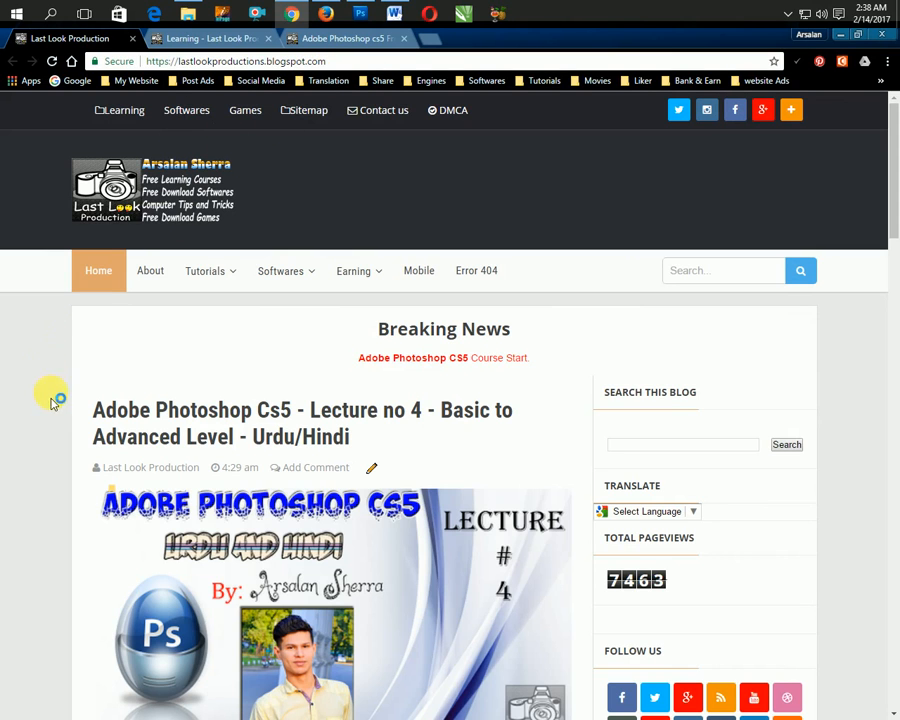
pyautogui.moveTo(219, 285)
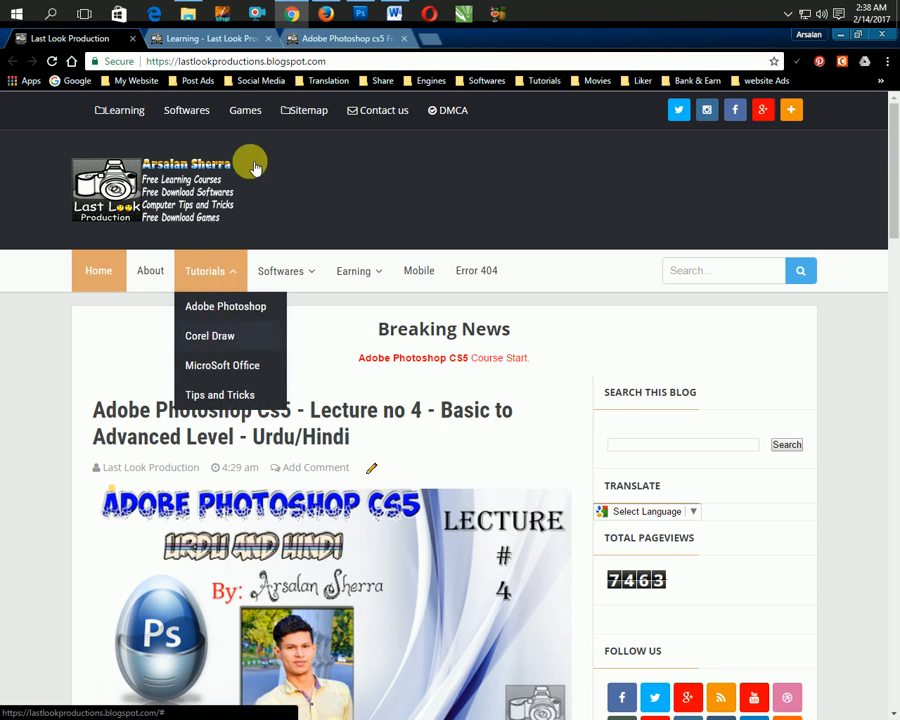
pyautogui.click(327, 14)
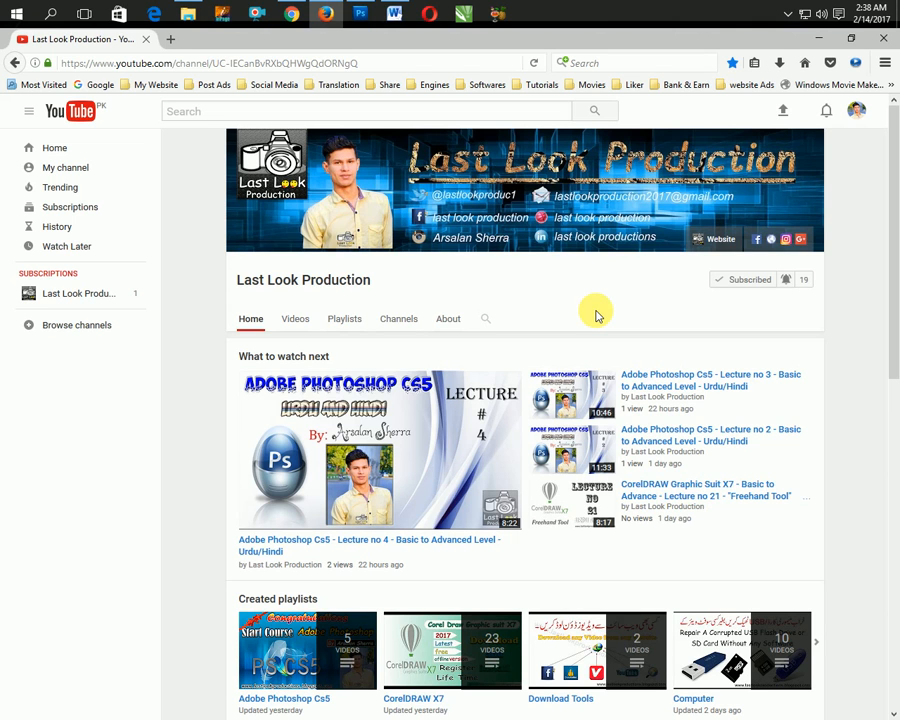
# Return to the blog in Chrome and examine the Learning page and the Adobe Photoshop cs5 course page down to its lecture list.
pyautogui.click(291, 14)
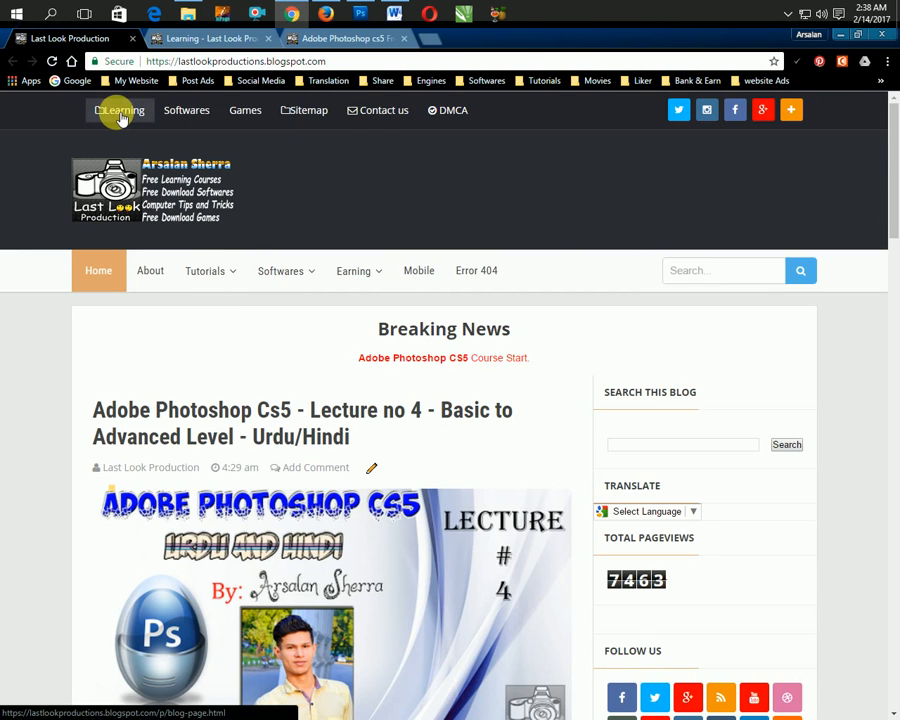
pyautogui.click(178, 37)
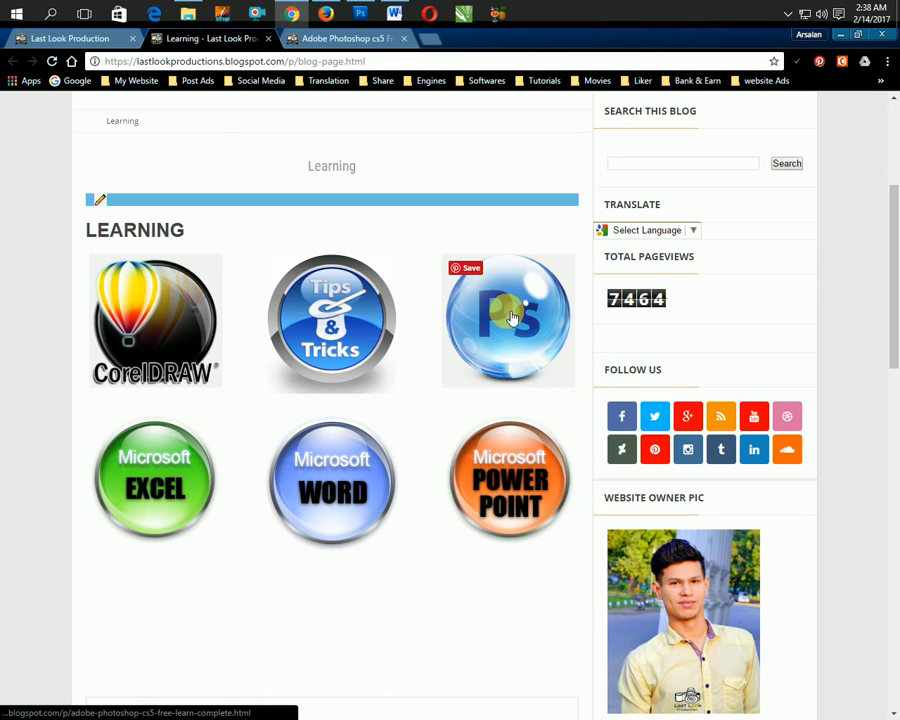
pyautogui.click(333, 37)
pyautogui.scroll(-4, 150, 410)
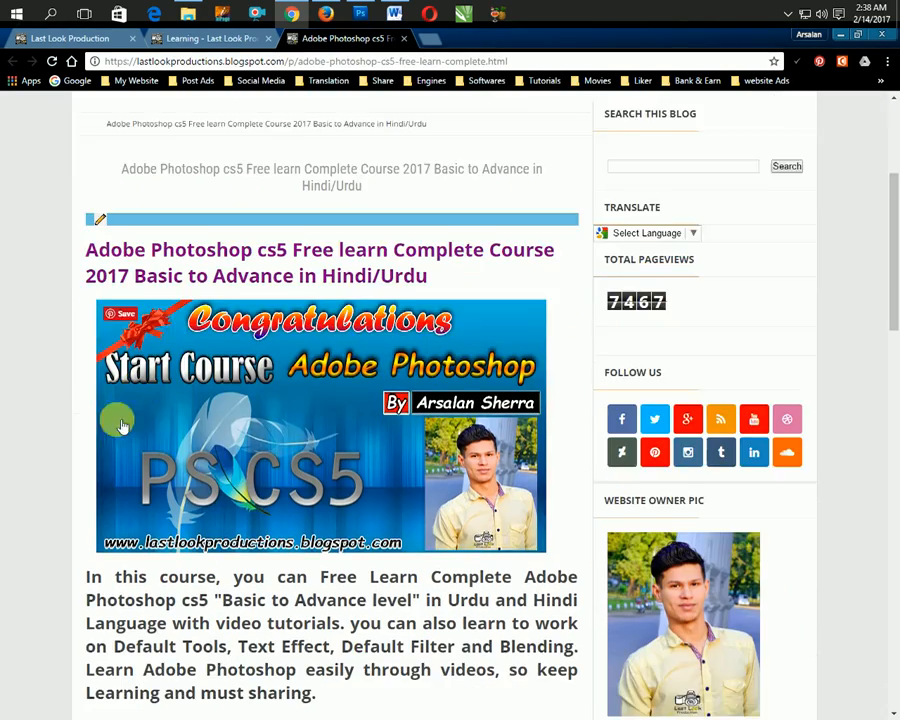
pyautogui.scroll(-3, 232, 448)
pyautogui.scroll(-2, 235, 446)
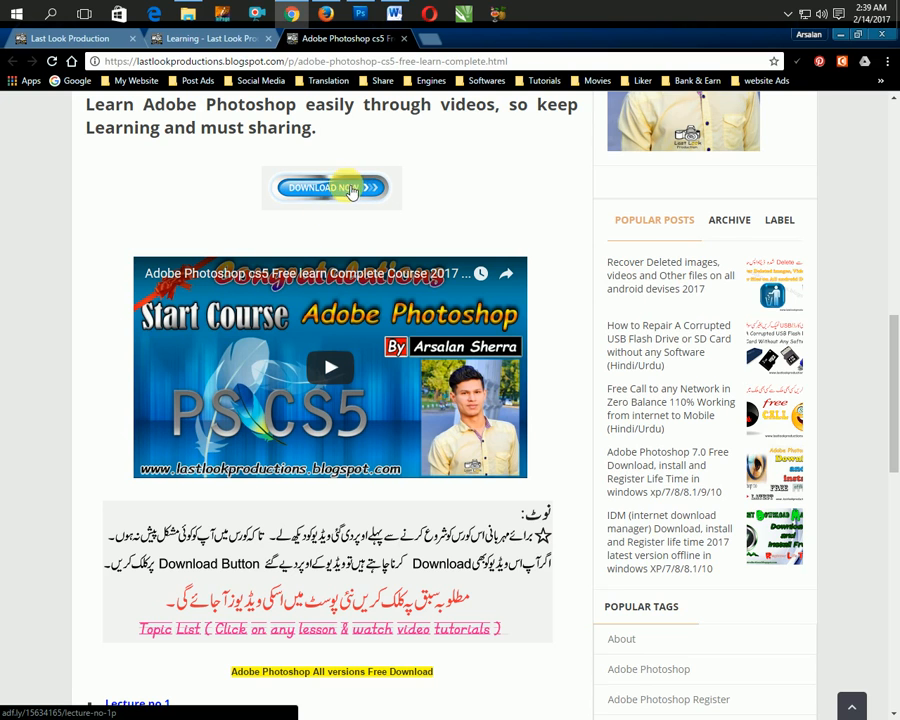
pyautogui.scroll(-4, 285, 218)
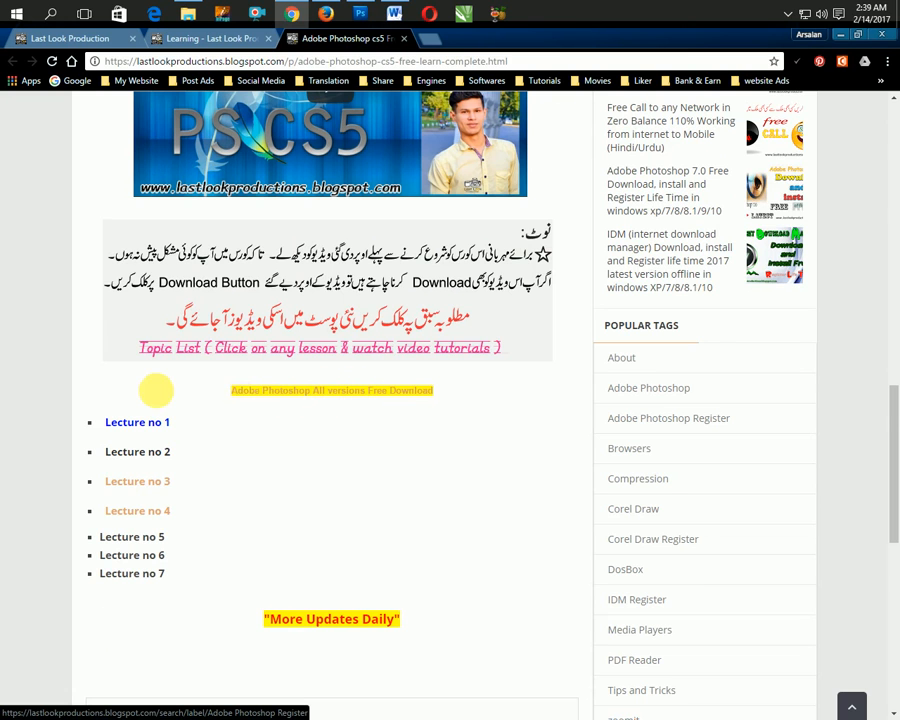
pyautogui.scroll(-2, 240, 397)
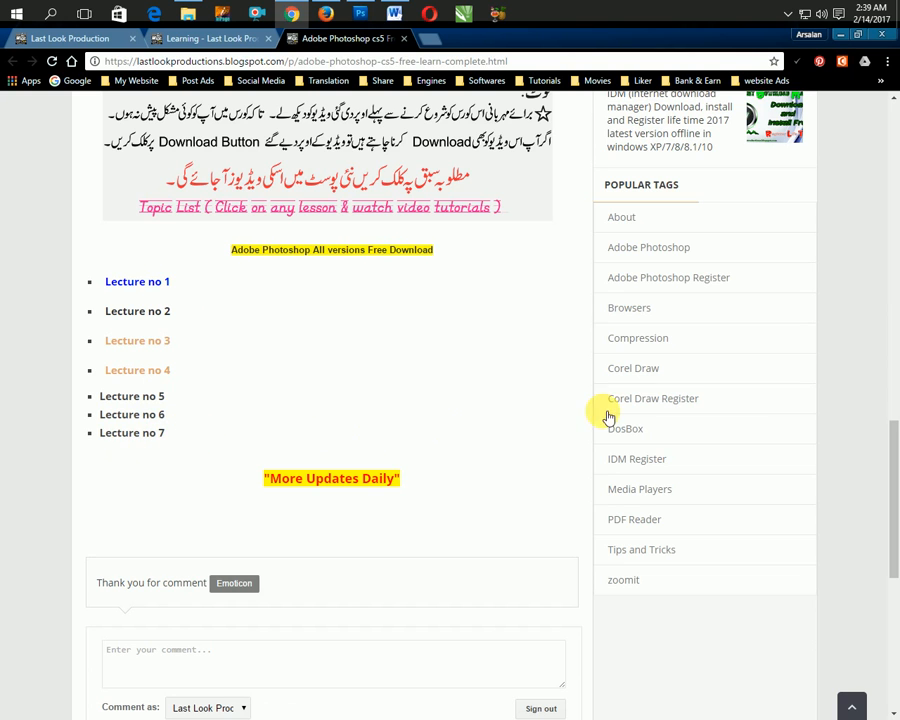
# Examine the comment area, contact and social links and the Follow by Email field at the end of the course page.
pyautogui.scroll(-5, 598, 430)
pyautogui.scroll(-1, 596, 452)
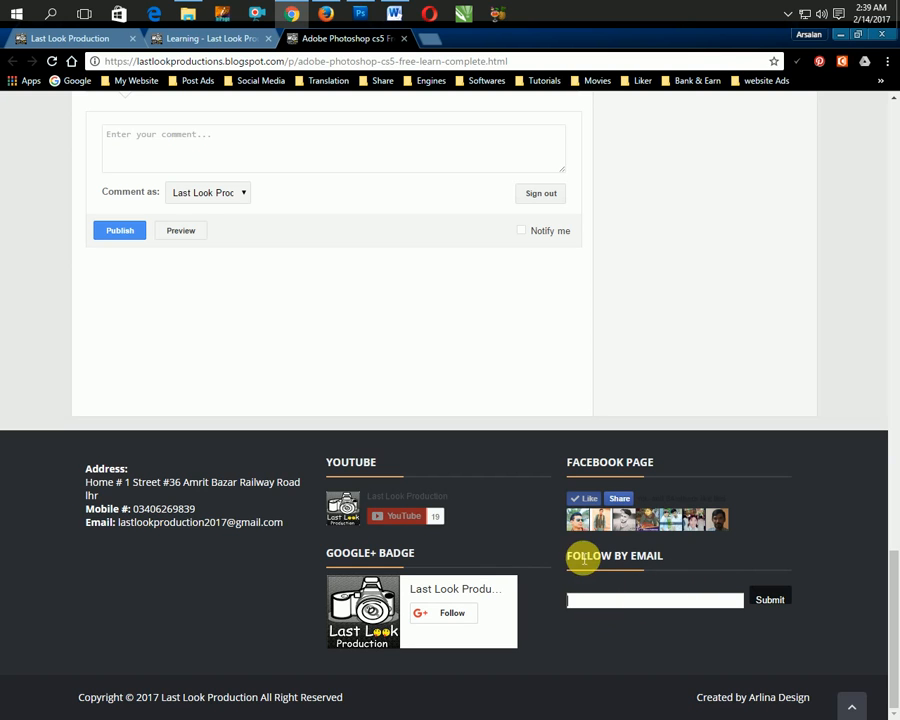
pyautogui.click(621, 604)
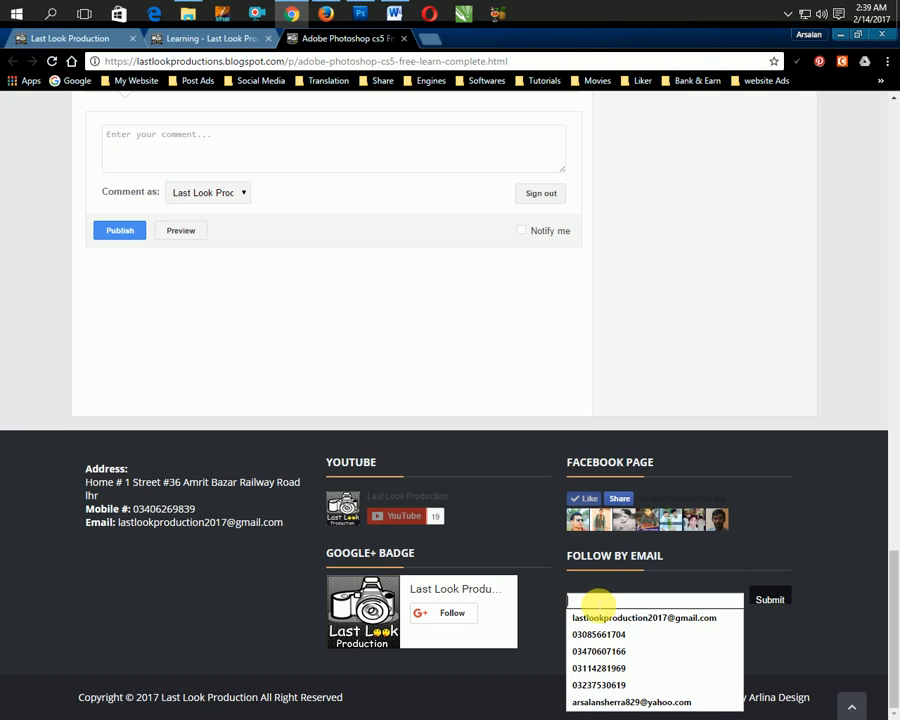
pyautogui.click(591, 607)
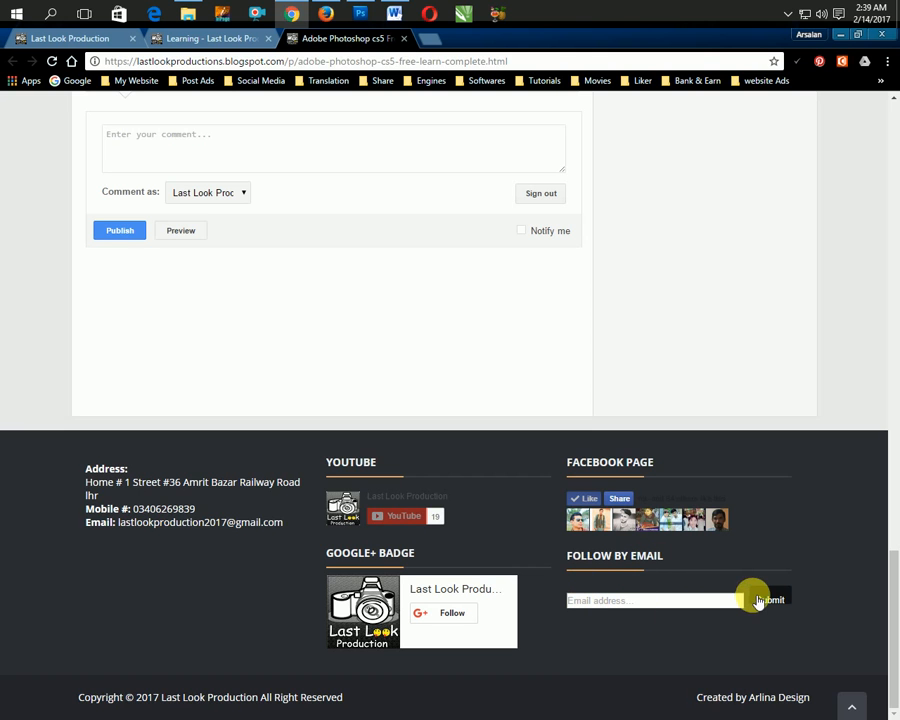
pyautogui.scroll(4, 62, 464)
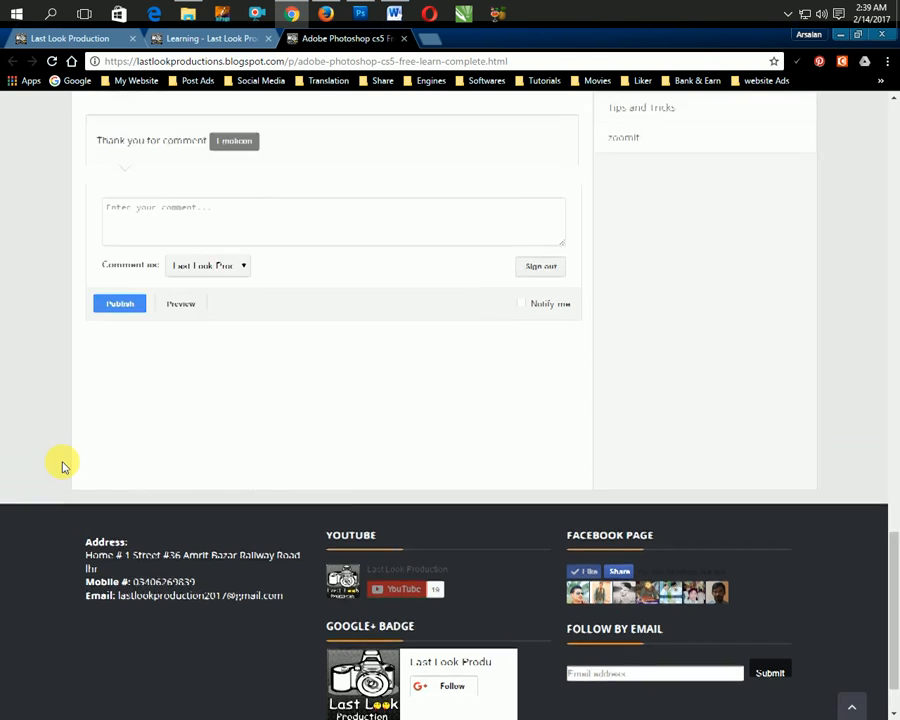
pyautogui.scroll(8, 62, 464)
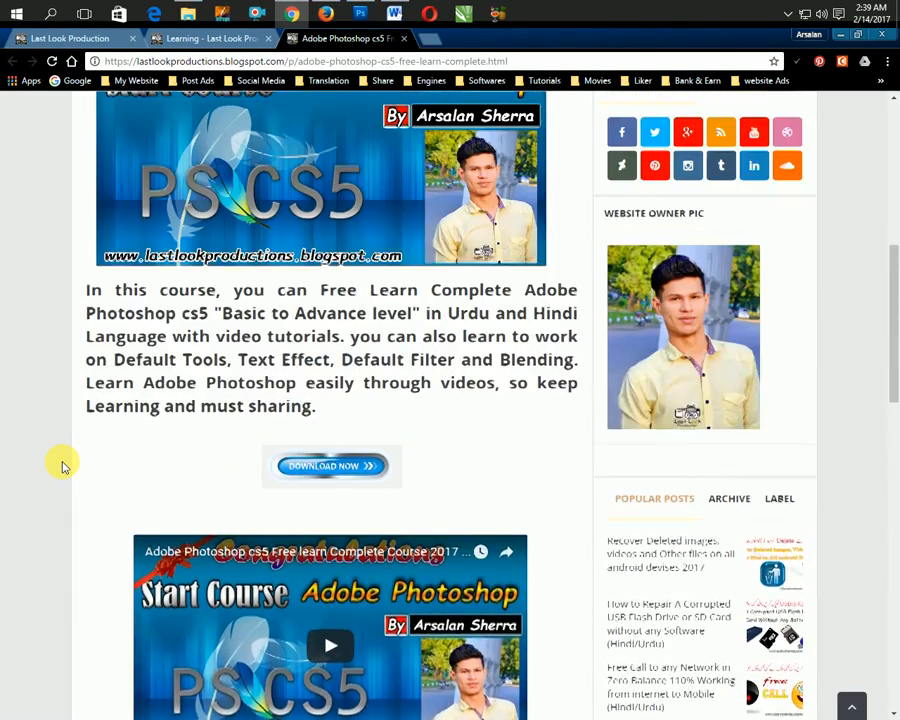
pyautogui.scroll(5, 62, 464)
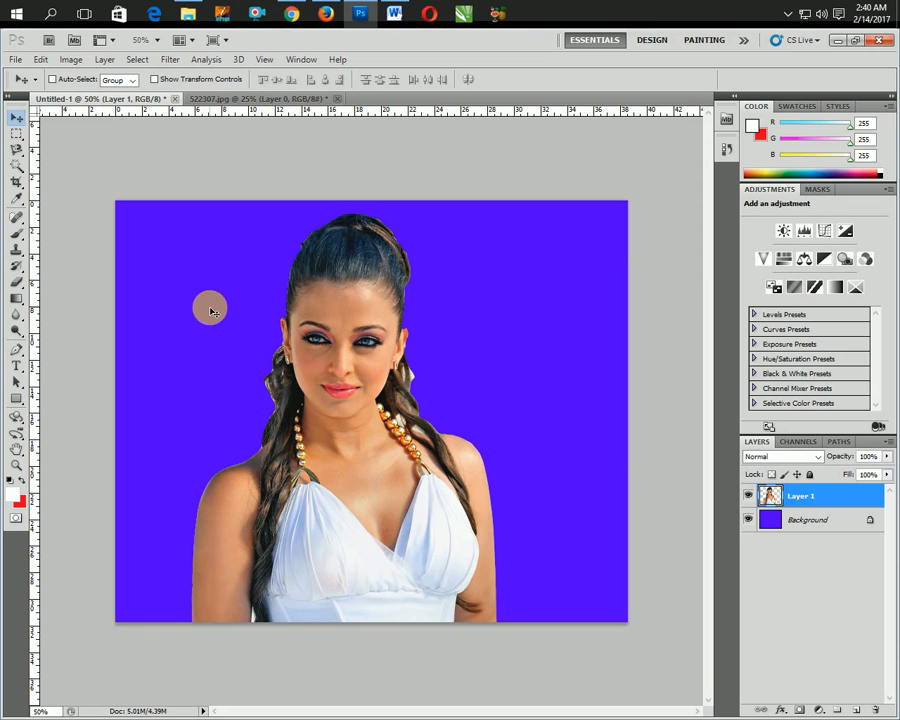
# Minimise the open Photoshop, Chrome and Firefox windows to show the desktop.
pyautogui.click(835, 45)
pyautogui.click(840, 36)
pyautogui.click(820, 38)
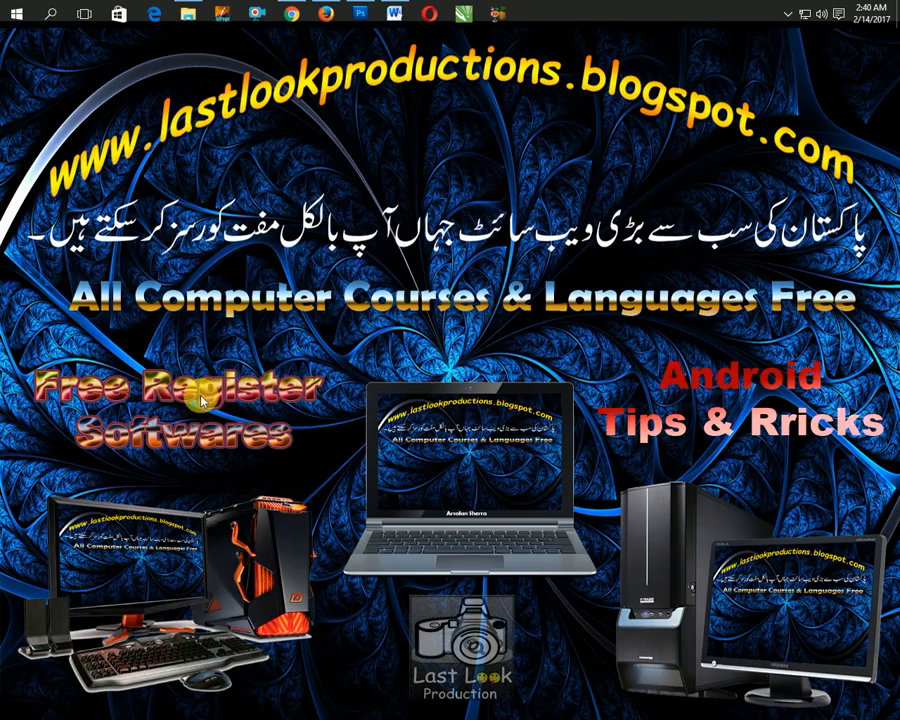